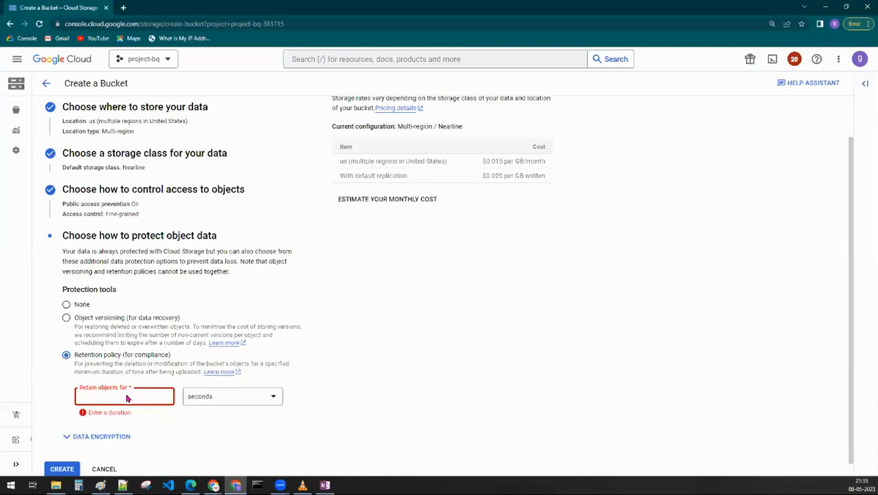
- Set the bucket's object retention duration to 240 seconds and review the chosen bucket settings
type("240")
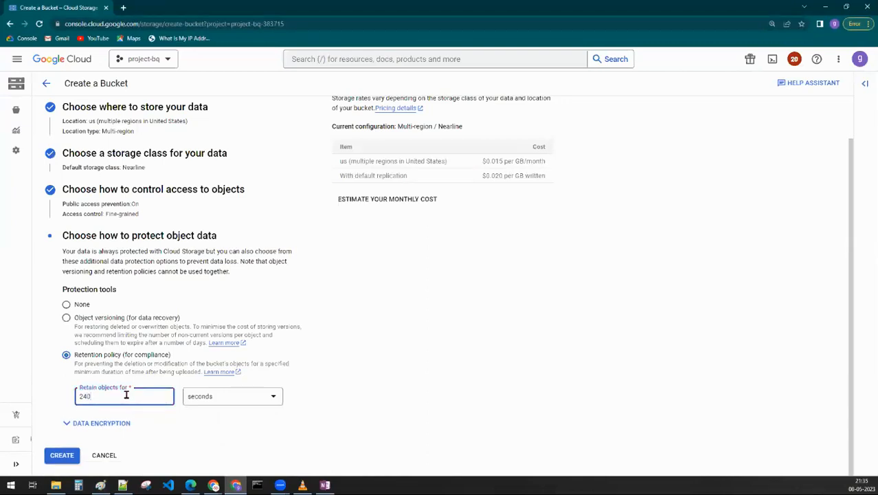
left_click(488, 387)
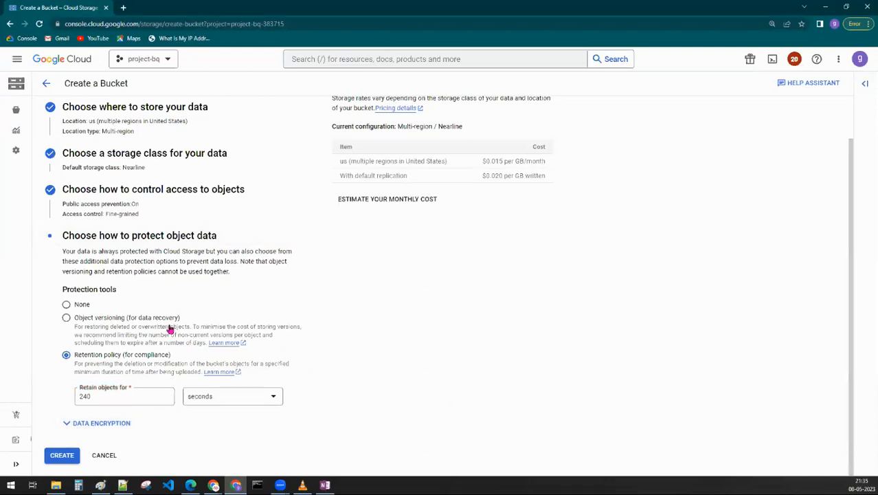
scroll(119, 263, "up", 1)
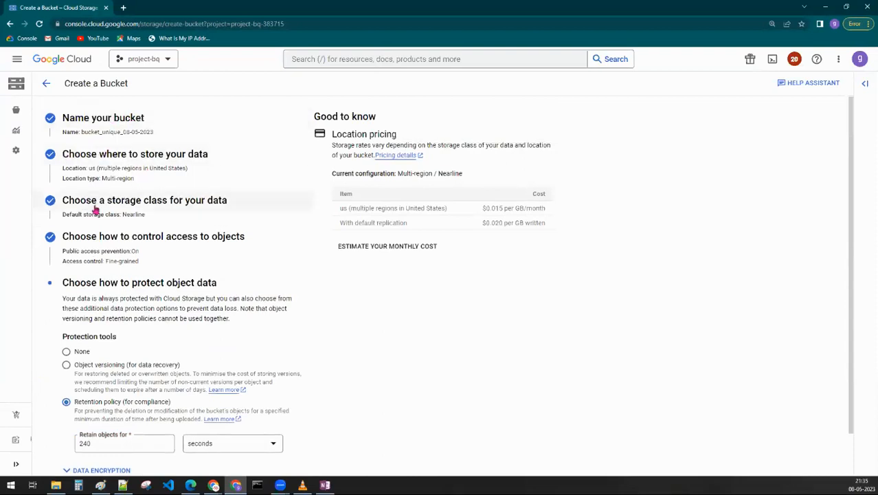
scroll(156, 305, "down", 1)
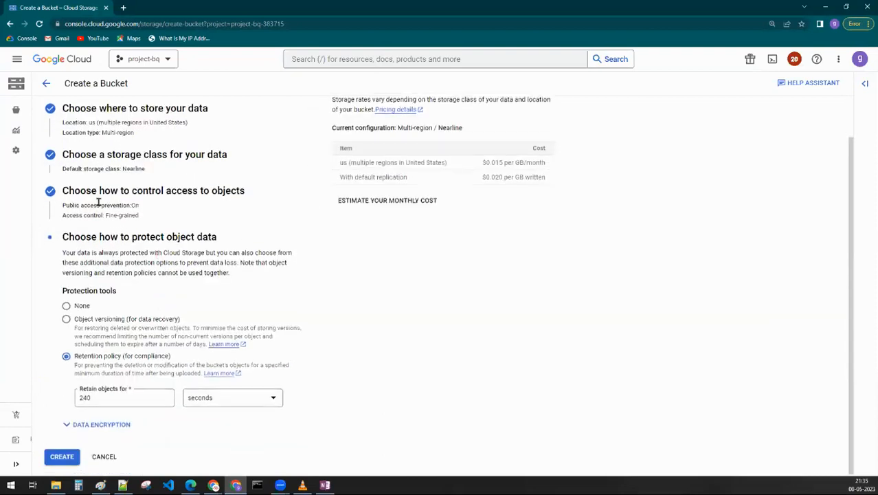
left_click_drag(106, 215, 166, 220)
left_click(508, 301)
- Create the bucket with public access prevention enforced
left_click(48, 458)
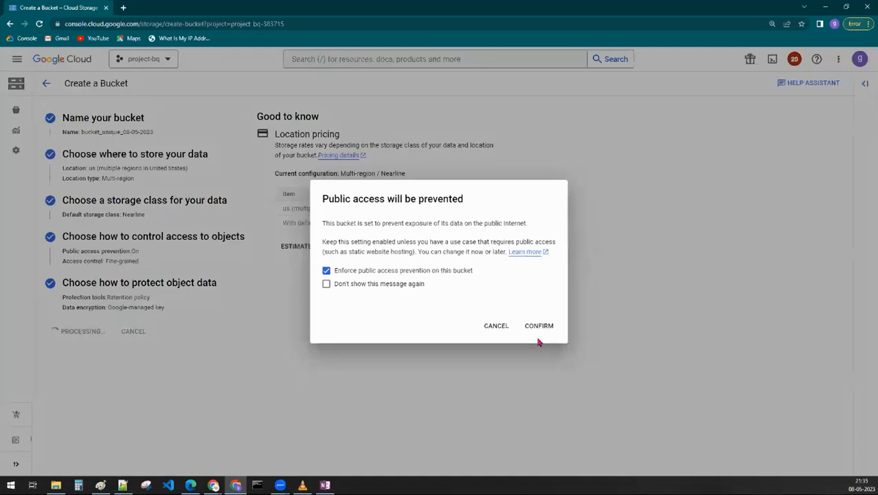
left_click(538, 325)
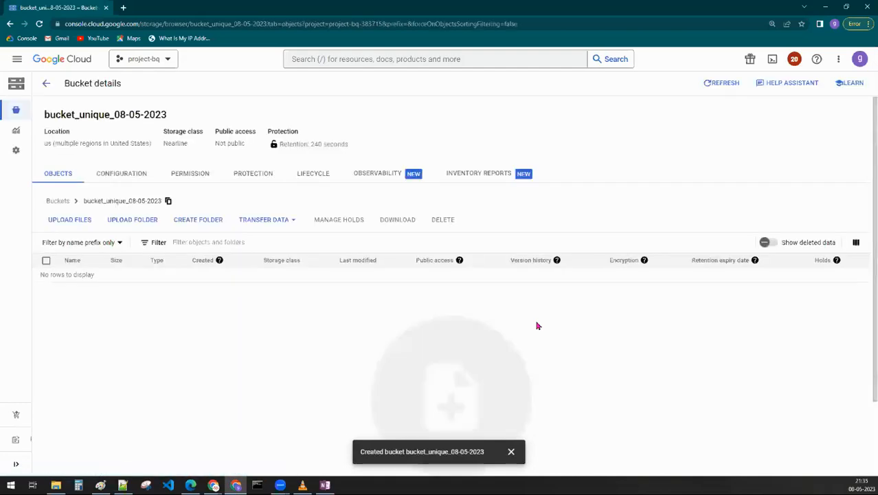
left_click(519, 454)
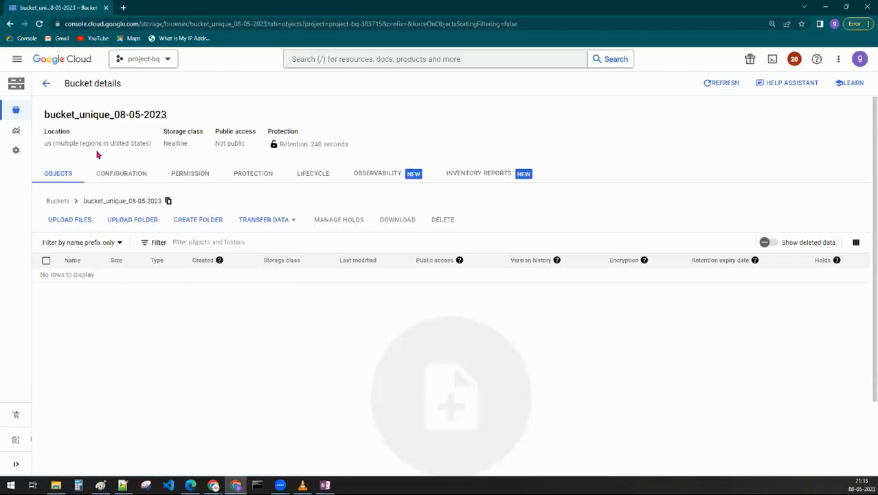
- Examine the new bucket's summary details and its configuration, including the overview, permission and protection settings
left_click_drag(44, 114, 327, 120)
left_click_drag(367, 141, 46, 137)
left_click(121, 285)
left_click(112, 174)
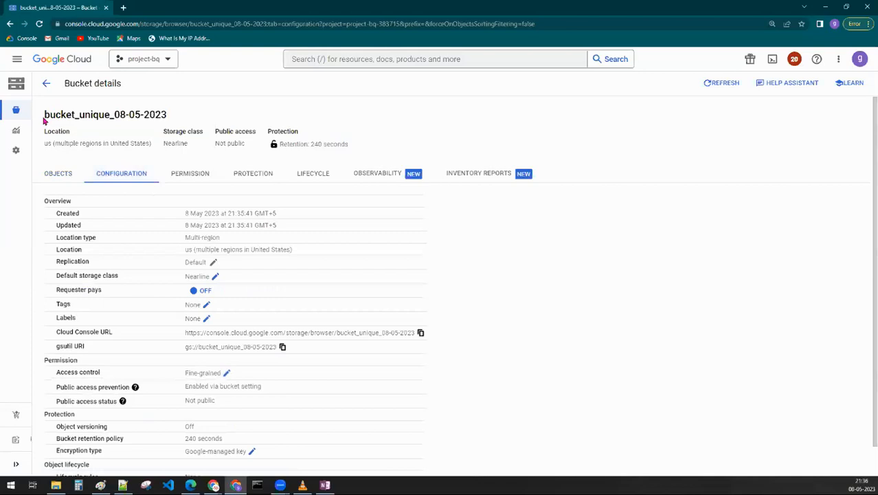
left_click_drag(46, 117, 169, 112)
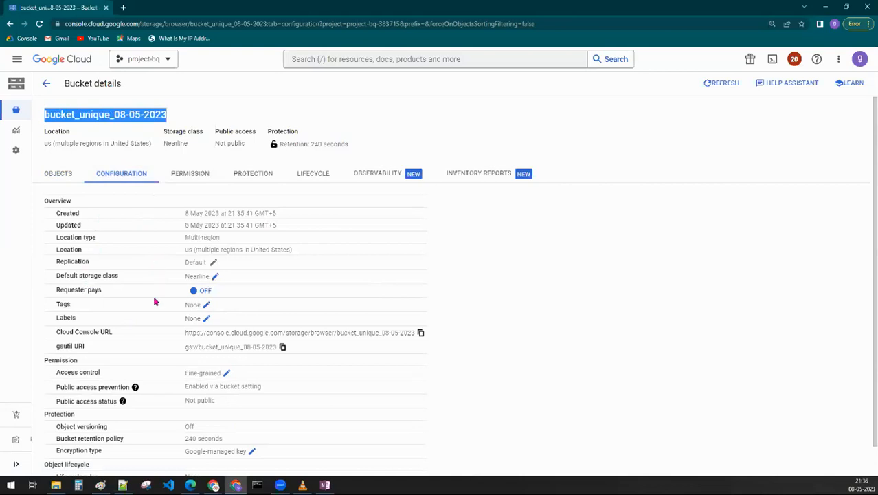
scroll(154, 323, "down", 1)
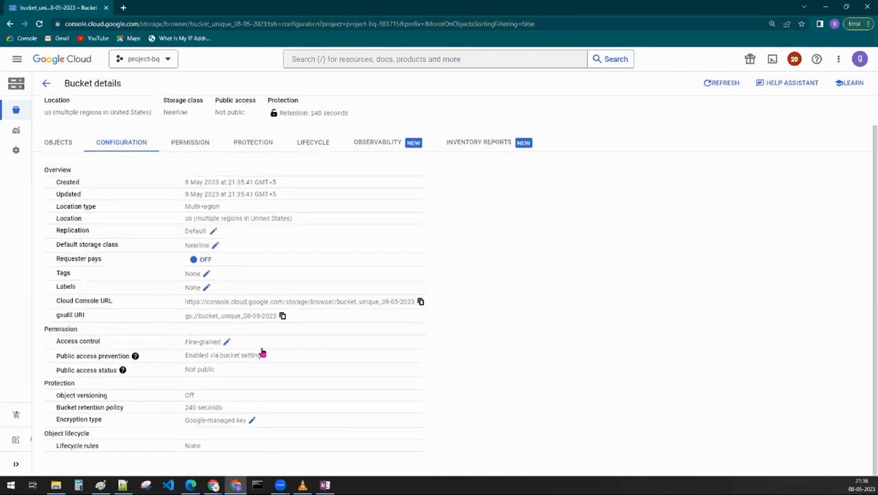
scroll(476, 251, "up", 1)
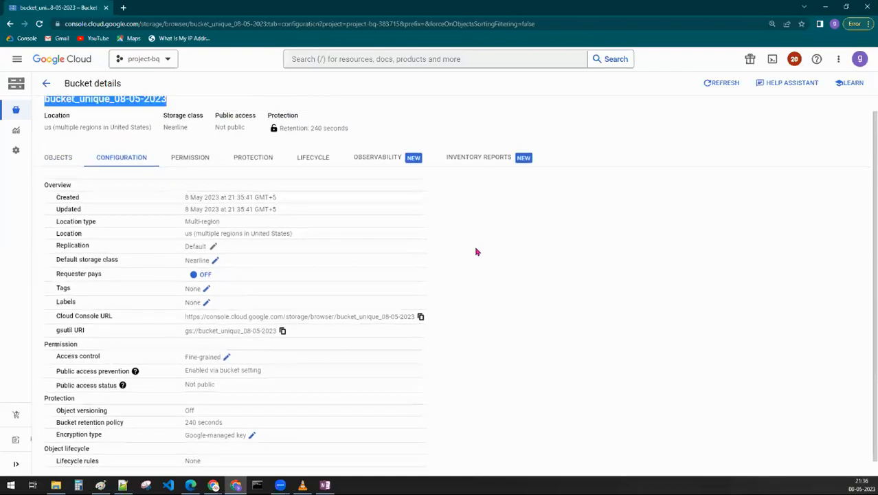
left_click_drag(181, 114, 43, 114)
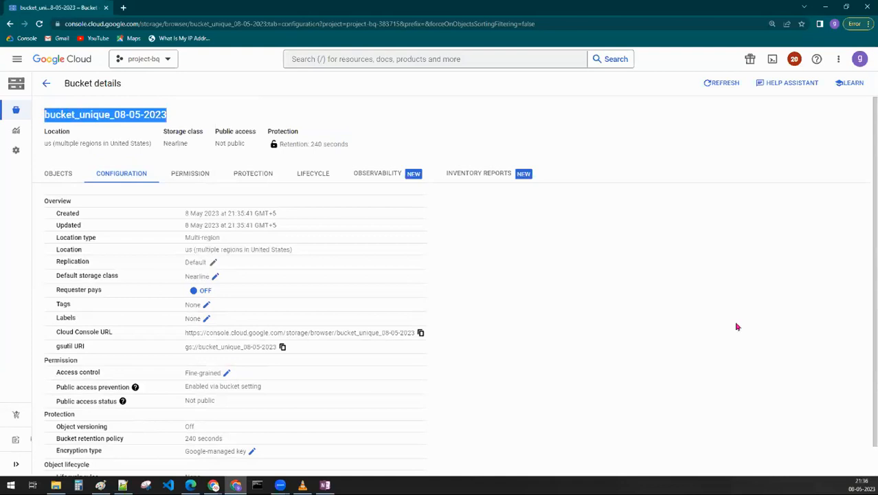
- Examine the bucket's gsutil URI, name and Cloud Console URL in the configuration overview
left_click_drag(56, 345, 312, 353)
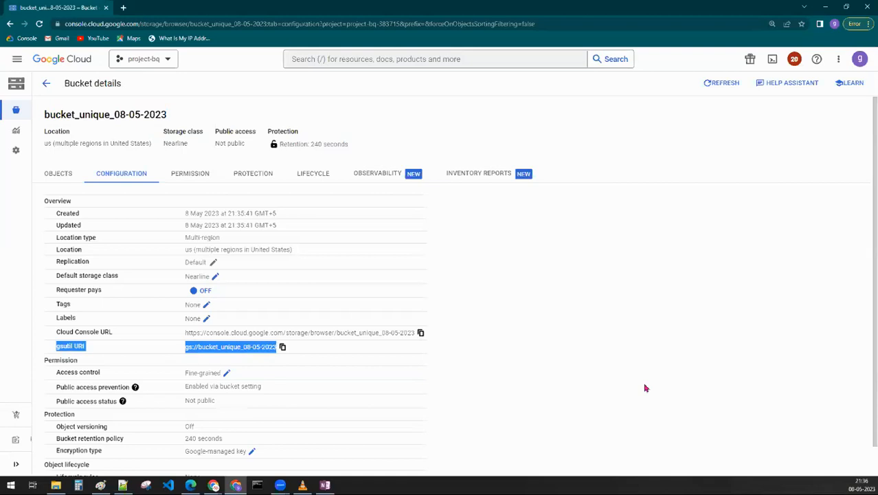
left_click(644, 388)
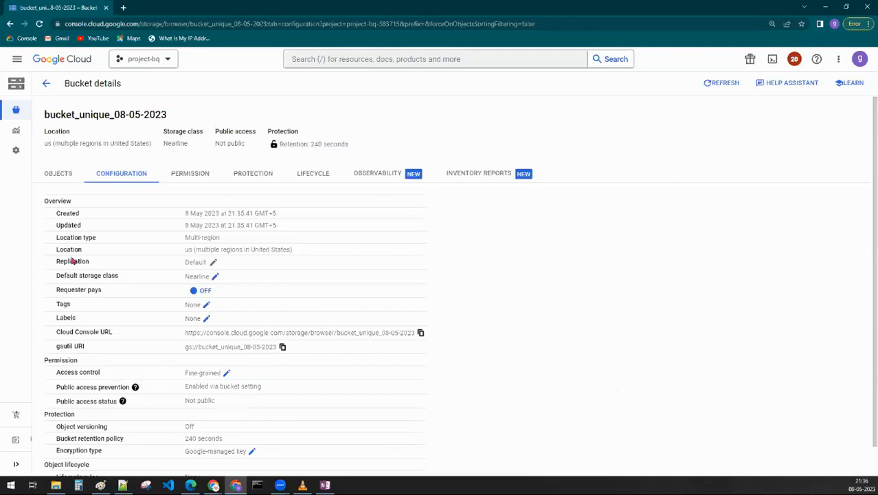
left_click_drag(166, 115, 46, 110)
left_click(470, 275)
left_click_drag(55, 332, 126, 335)
left_click_drag(278, 330, 445, 327)
left_click(609, 352)
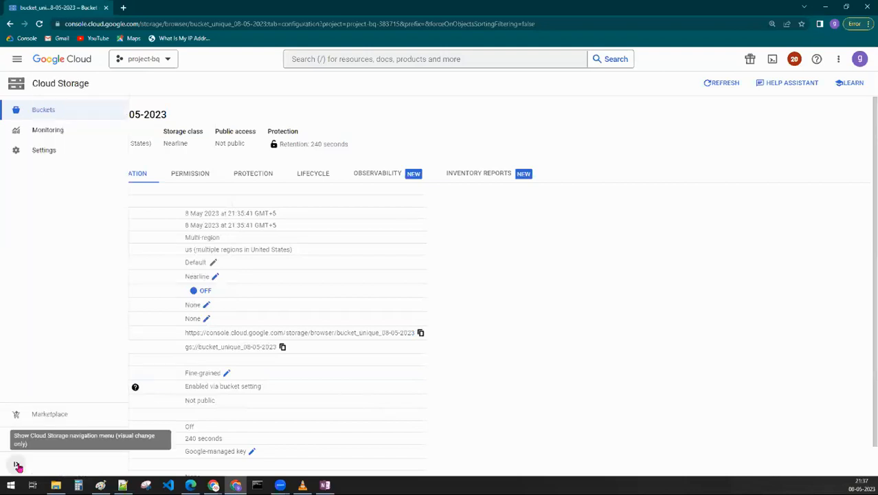
- Expand the Cloud Storage navigation menu and compare the bucket's Cloud Console URL with its gsutil URI
left_click(17, 465)
left_click_drag(151, 332, 221, 334)
left_click_drag(309, 332, 514, 333)
left_click(636, 367)
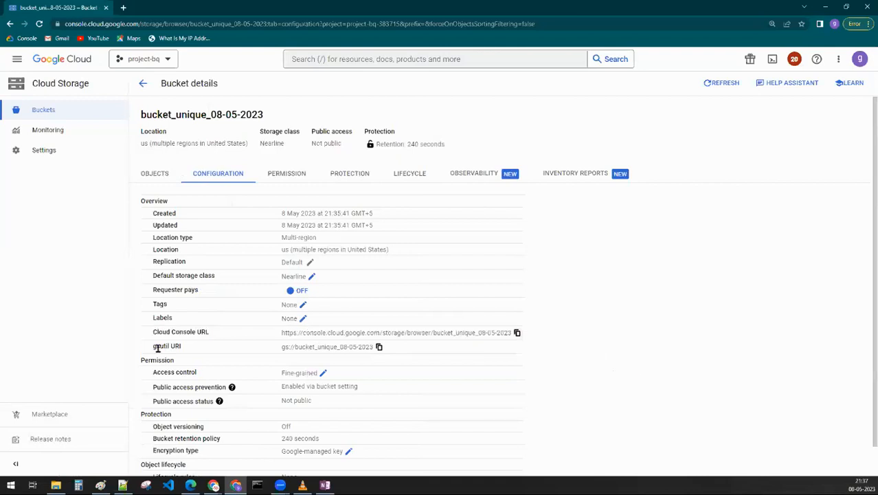
left_click_drag(148, 347, 379, 347)
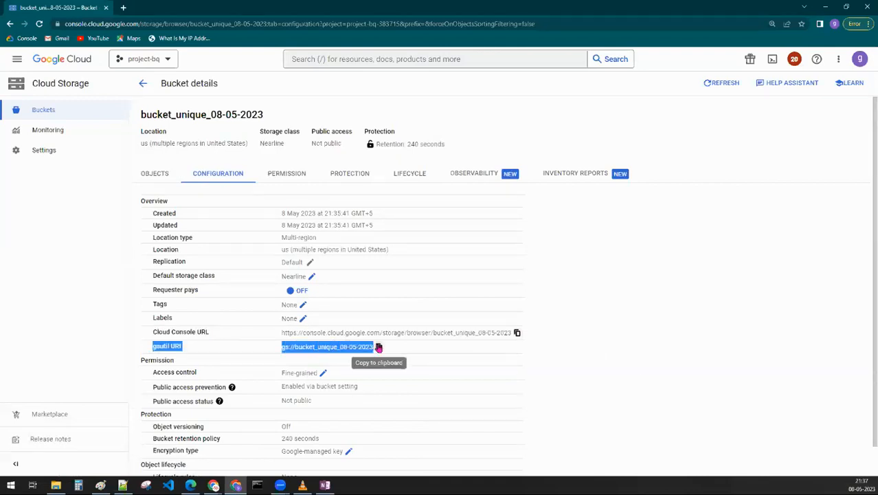
left_click(610, 377)
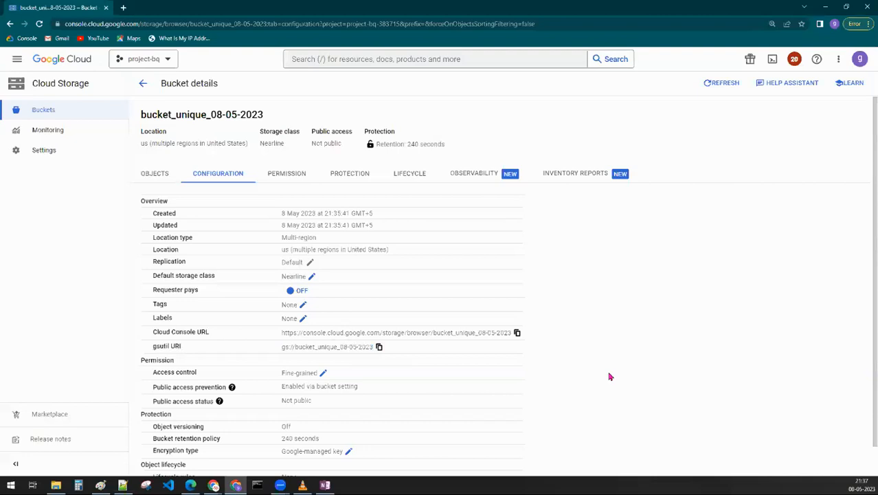
double_click(168, 333)
left_click_drag(180, 335, 559, 334)
left_click(601, 339)
left_click_drag(154, 350, 377, 349)
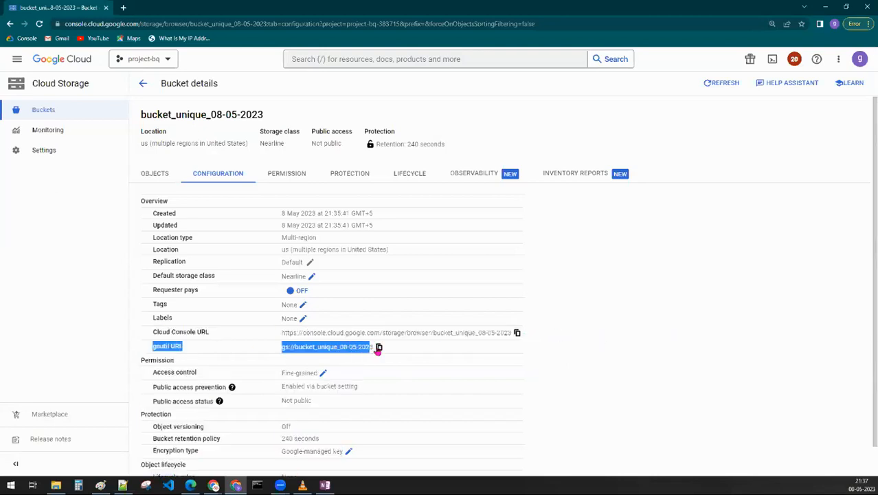
left_click(737, 377)
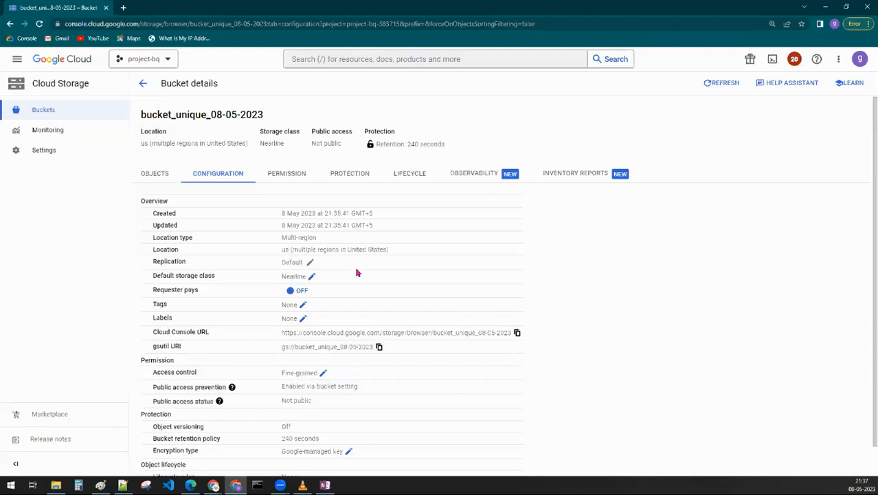
- Upload the 10000 Sales Records file from the Delete folder into the bucket's objects
left_click(155, 177)
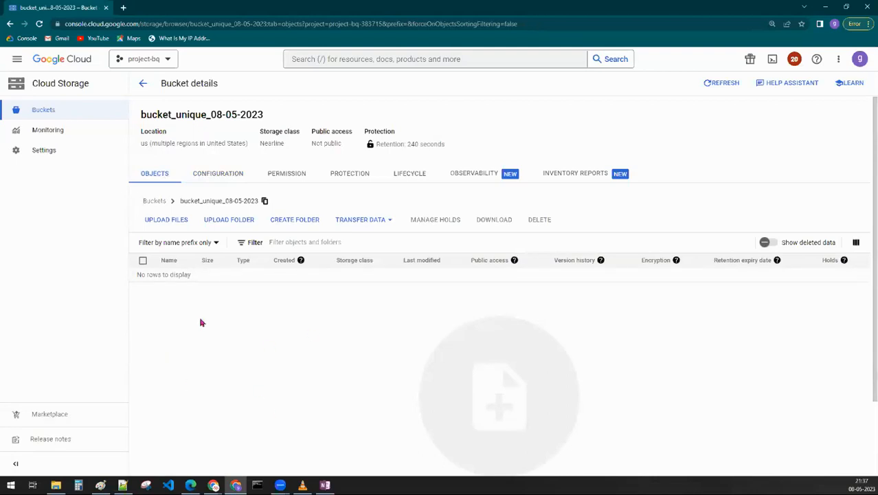
left_click(164, 222)
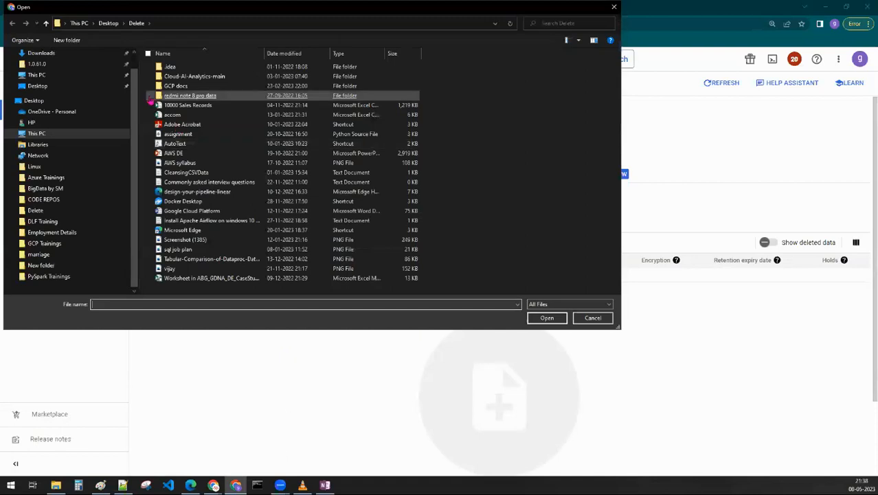
left_click(151, 105)
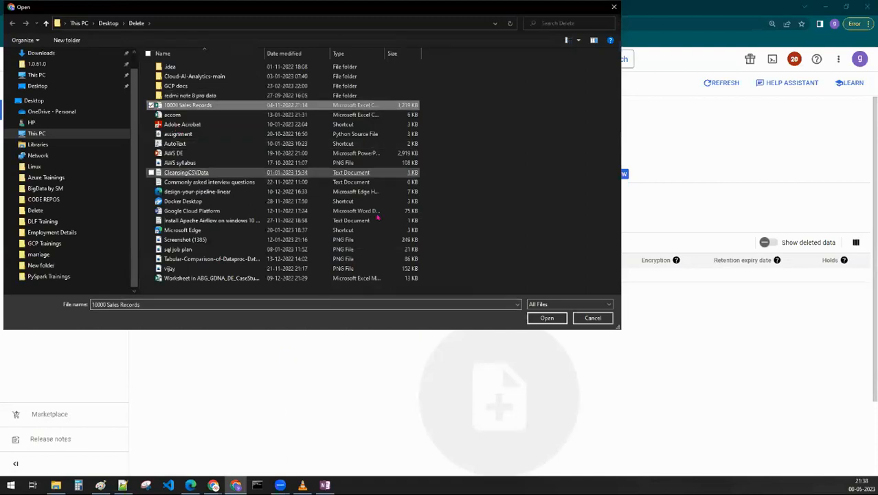
left_click(546, 318)
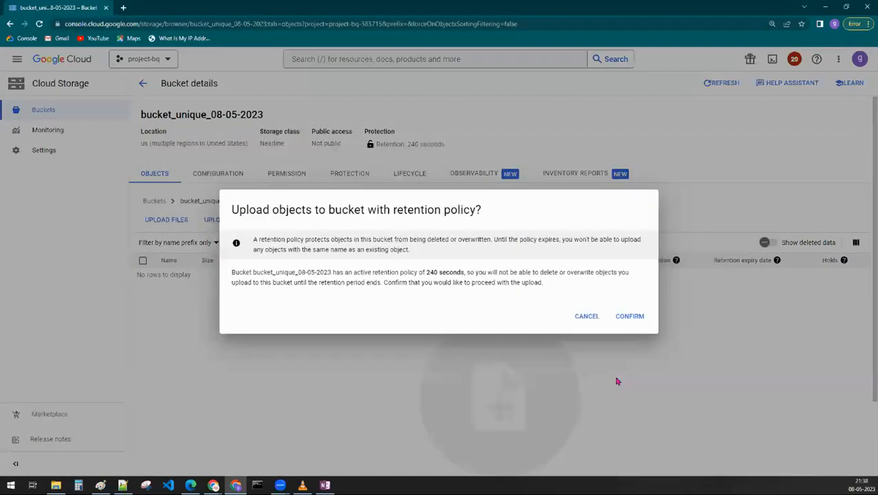
left_click(627, 315)
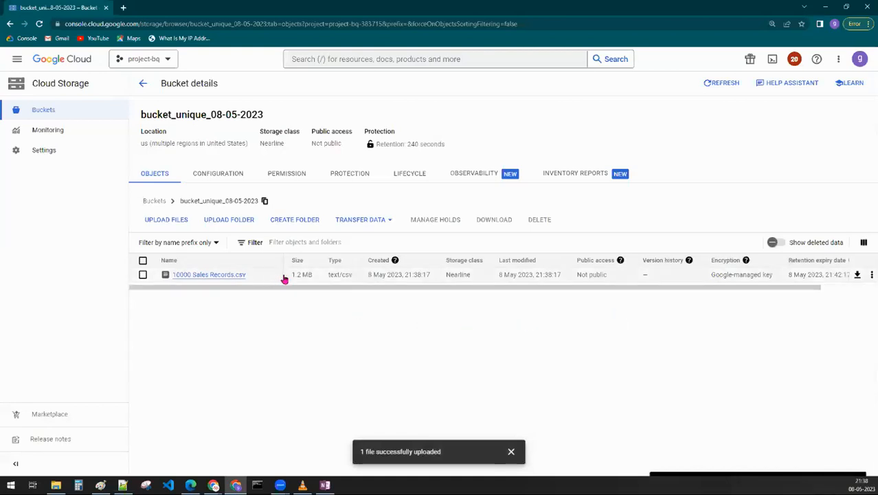
- Try to delete 10000 Sales Records.csv from the bucket
left_click(143, 275)
left_click(143, 275)
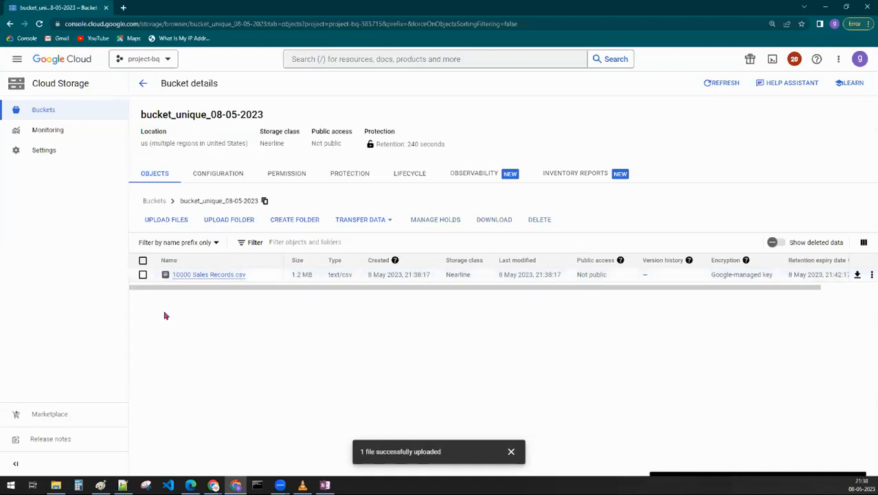
left_click(143, 275)
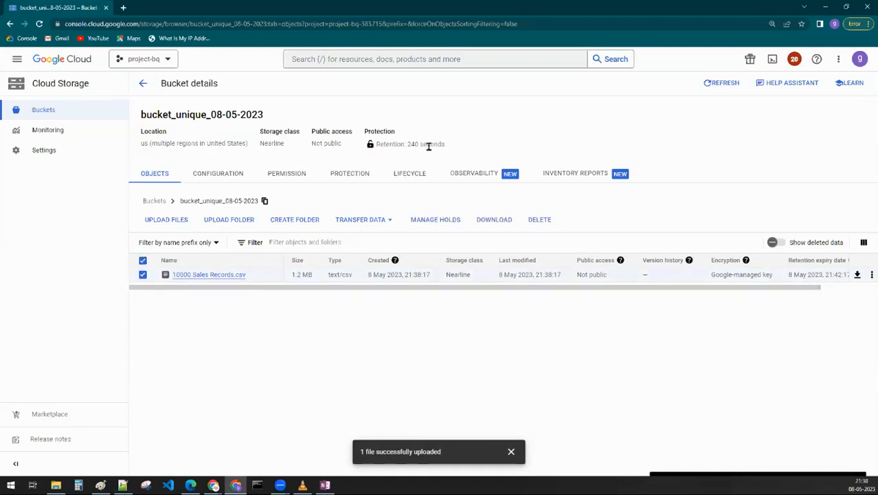
left_click(504, 457)
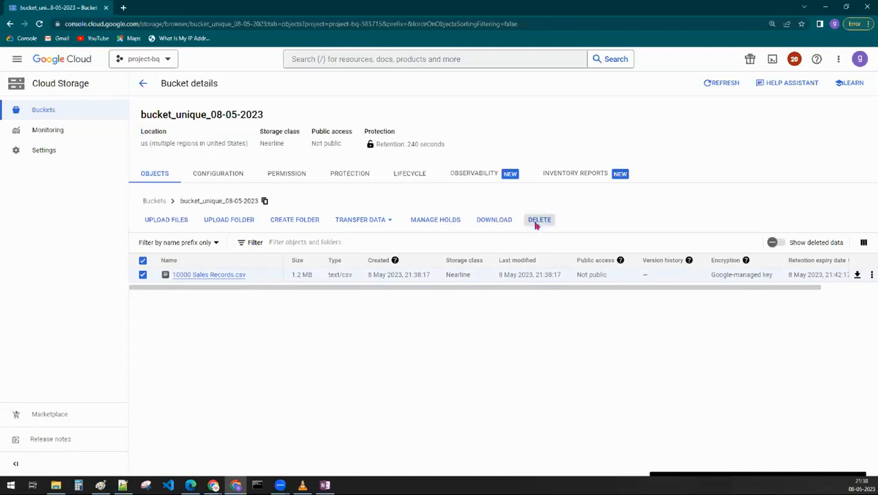
left_click(536, 220)
left_click(630, 314)
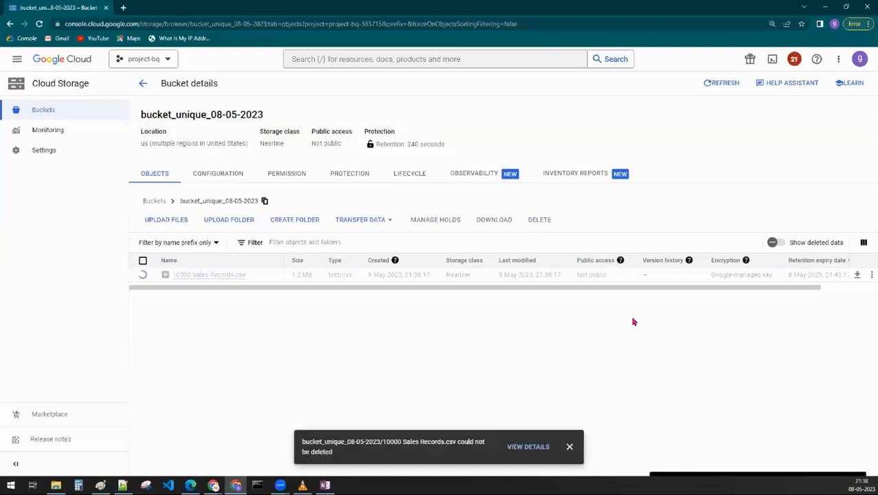
- View the deletion details and read the error message for the individually selected object
left_click(527, 454)
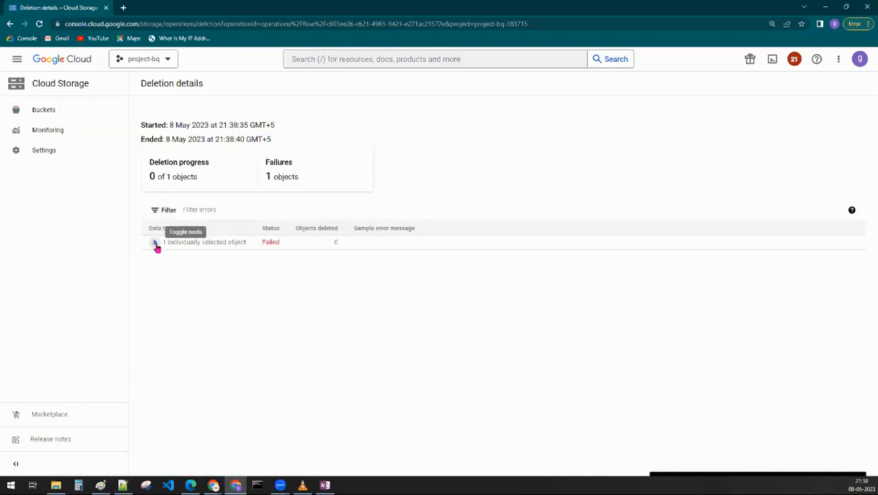
left_click(155, 242)
left_click_drag(384, 257, 540, 280)
left_click(642, 276)
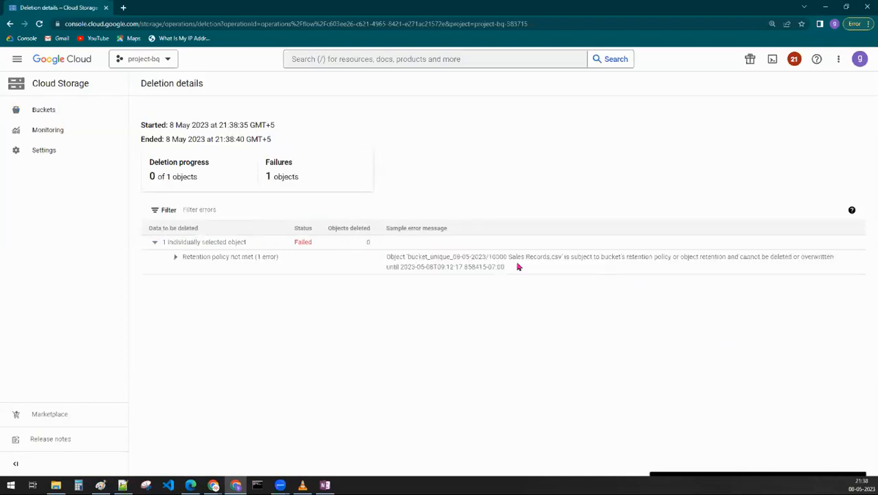
left_click_drag(391, 257, 521, 268)
left_click(678, 257)
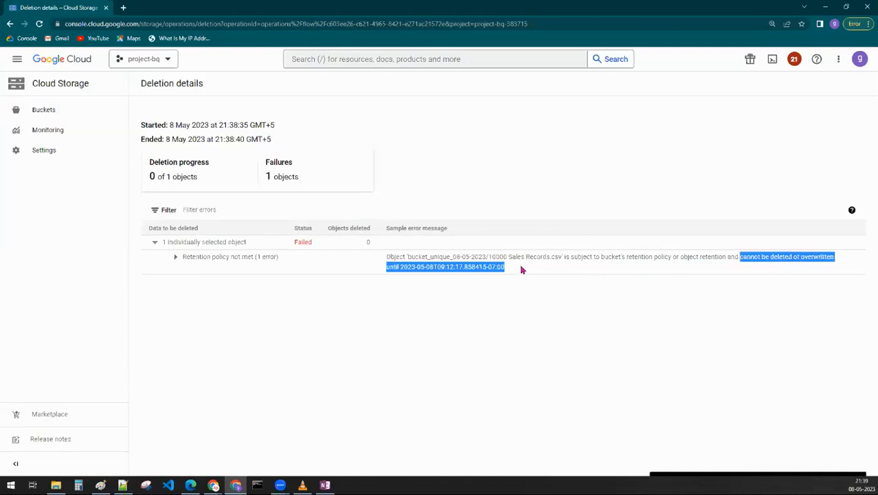
left_click(529, 271)
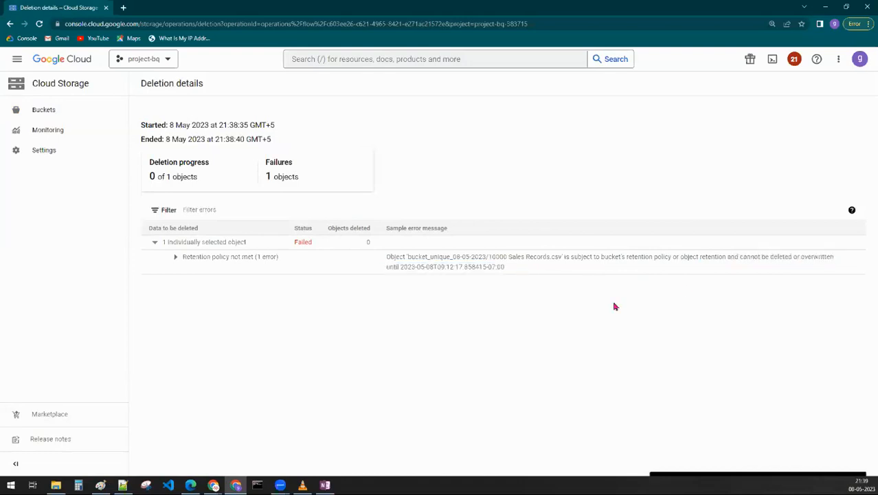
- Return to the bucket and examine the retention policy in its protection settings
left_click(10, 23)
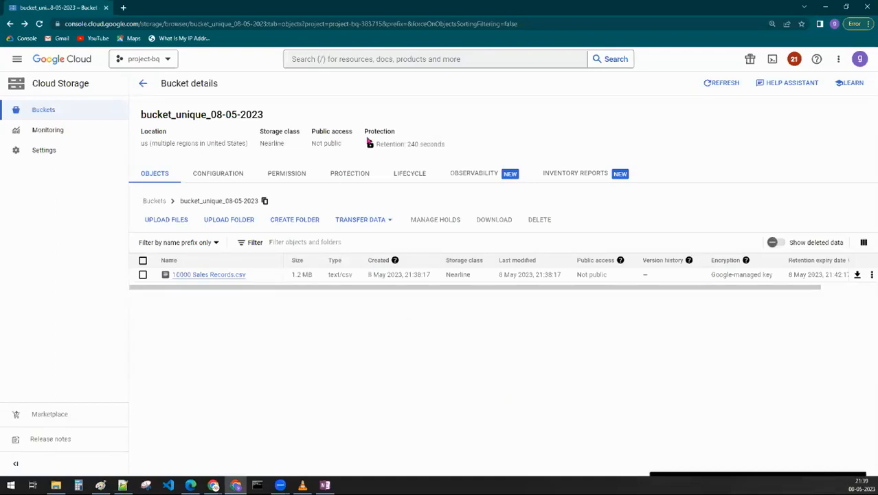
mouse_move(370, 145)
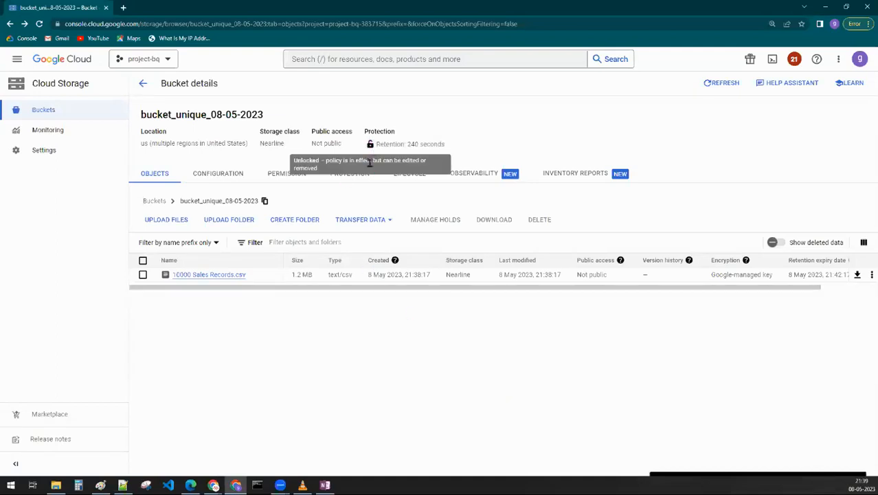
left_click(346, 174)
scroll(210, 405, "down", 2)
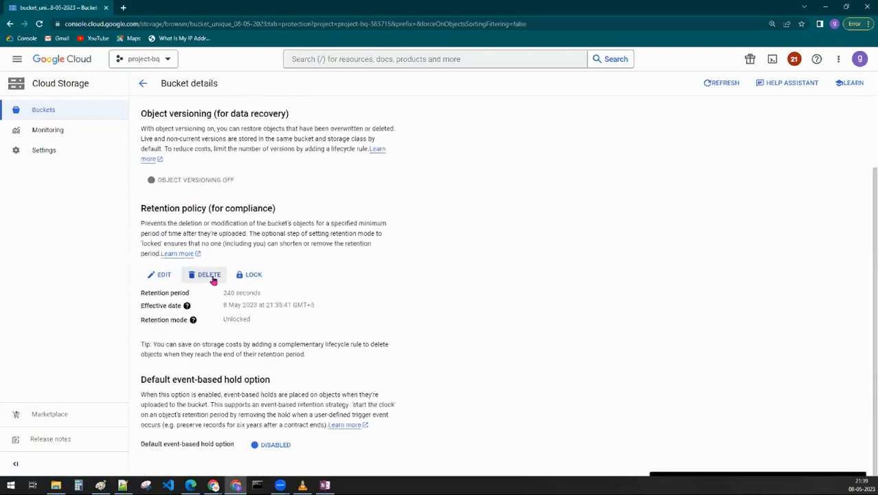
scroll(443, 363, "up", 2)
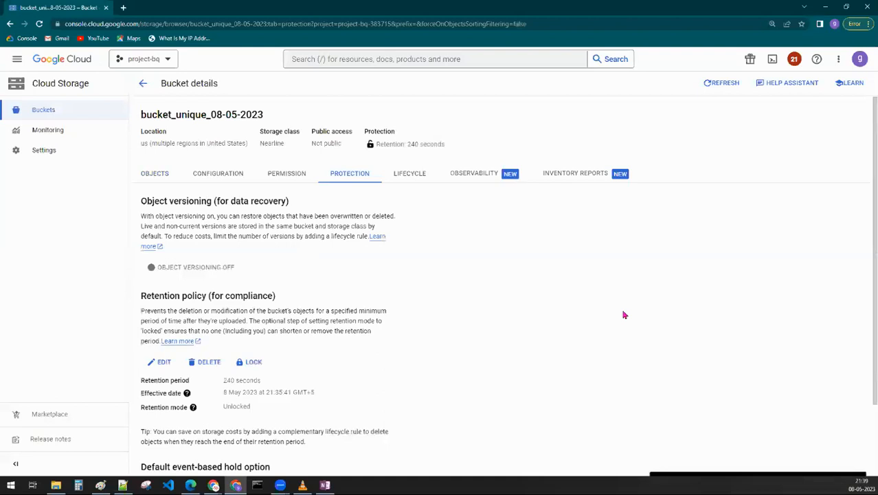
- Open the details of 10000 Sales Records.csv from the bucket's objects and examine its type and storage class
left_click(163, 171)
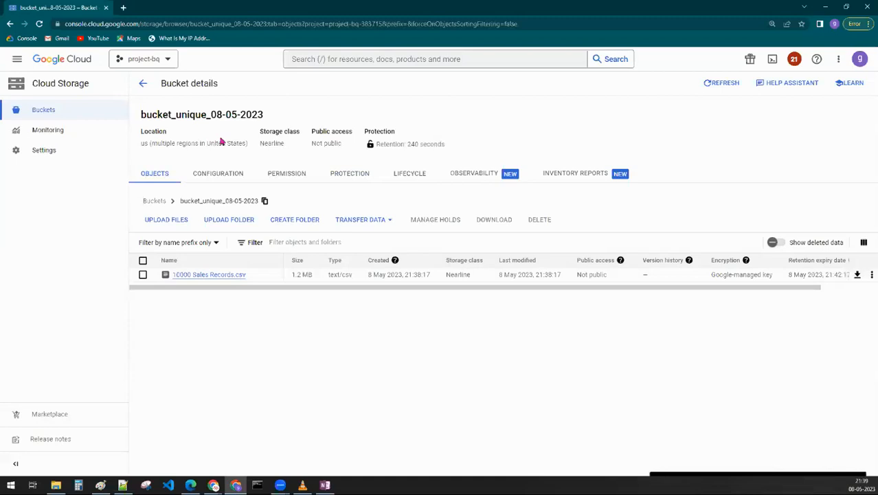
left_click(200, 274)
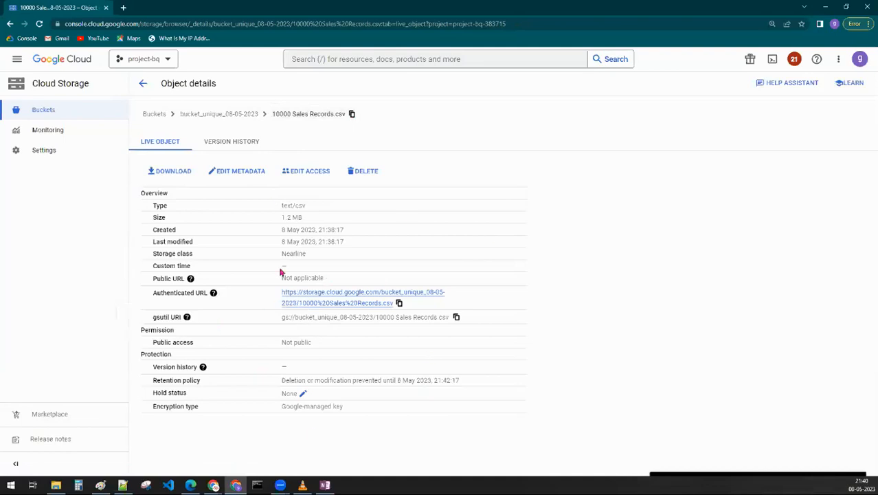
double_click(160, 205)
left_click_drag(275, 207, 345, 208)
left_click(155, 254)
left_click_drag(155, 254, 314, 253)
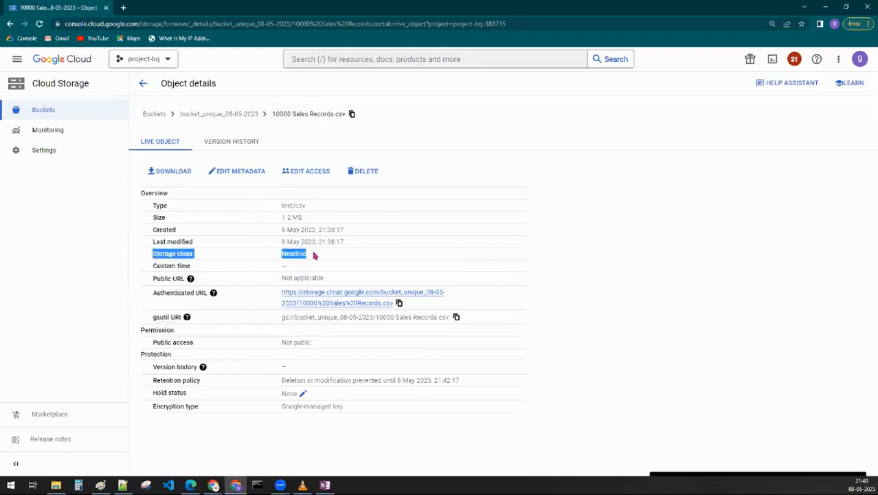
left_click(691, 269)
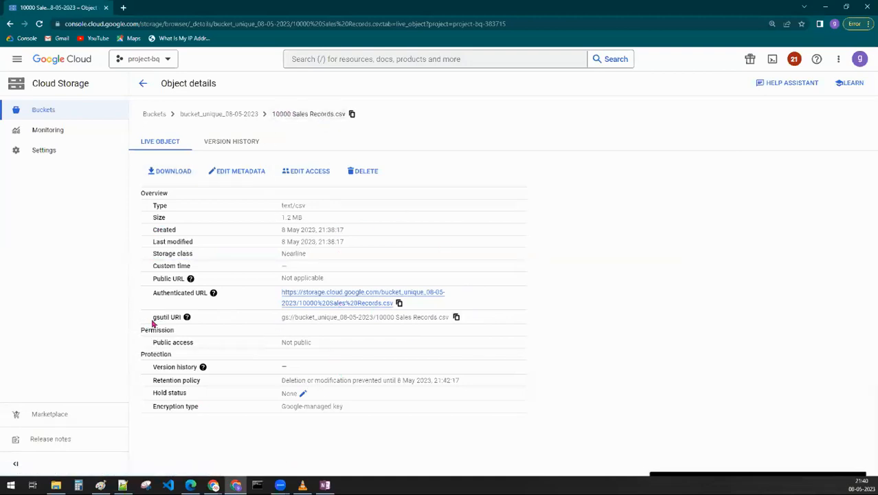
- Examine the gsutil URI and the authenticated URL of 10000 Sales Records.csv
left_click_drag(152, 320, 202, 319)
left_click_drag(278, 320, 450, 316)
left_click(577, 329)
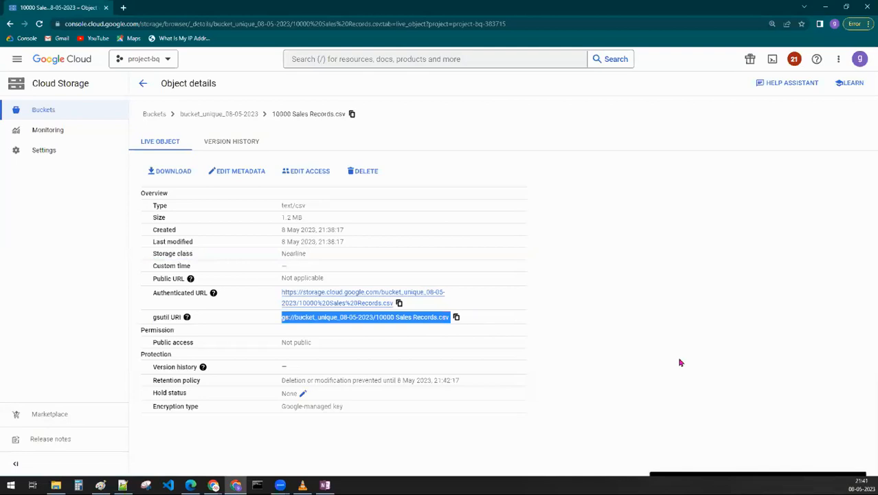
left_click(680, 362)
left_click_drag(281, 292, 398, 302)
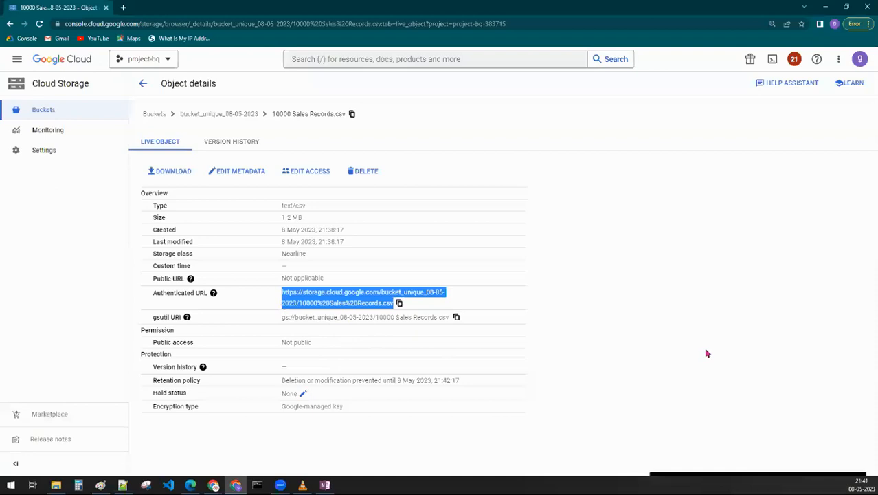
- Switch to Paint and sketch a box labelled "Standard" that contains a circle marked F and the note "6 months"
left_click(100, 485)
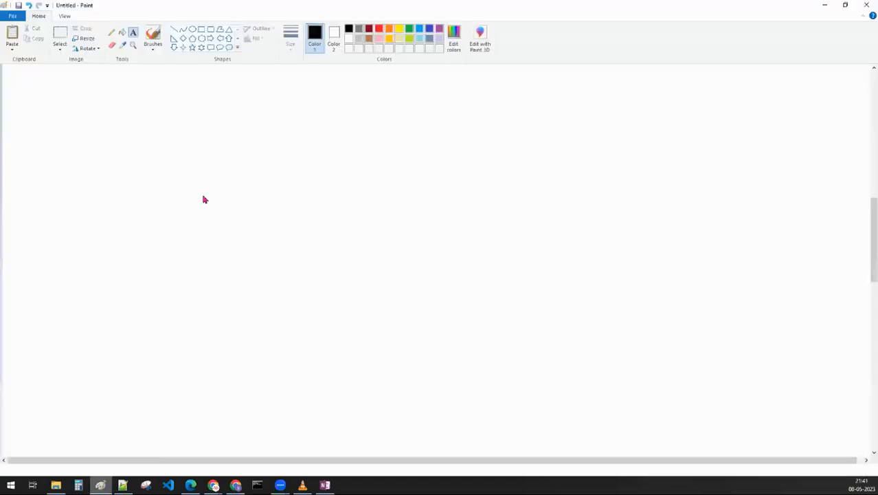
mouse_move(306, 141)
left_mouse_down()
mouse_move(282, 277)
mouse_move(315, 136)
left_mouse_up()
mouse_move(297, 232)
left_mouse_down()
mouse_move(297, 204)
mouse_move(311, 216)
left_mouse_up()
mouse_move(311, 319)
left_mouse_down()
mouse_move(302, 352)
mouse_move(291, 340)
left_mouse_up()
mouse_move(321, 337)
left_mouse_down()
mouse_move(321, 347)
mouse_move(340, 332)
mouse_move(359, 341)
mouse_move(384, 327)
mouse_move(382, 349)
mouse_move(400, 357)
left_mouse_up()
mouse_move(349, 91)
left_mouse_down()
mouse_move(186, 80)
mouse_move(171, 298)
mouse_move(299, 86)
left_mouse_up()
mouse_move(345, 421)
left_mouse_down()
mouse_move(336, 440)
mouse_move(390, 433)
mouse_move(403, 422)
mouse_move(405, 441)
left_mouse_up()
left_click_drag(410, 324, 411, 347)
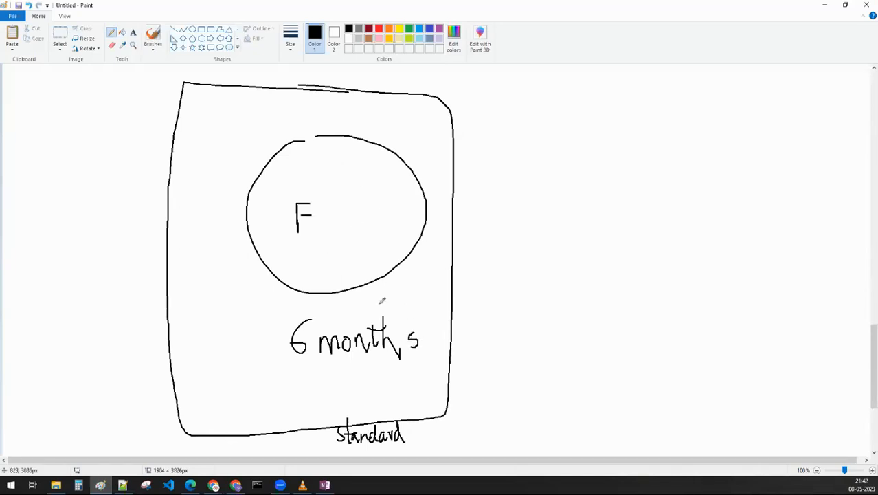
- Draw arrows from the circle to "6M" and on to "Nearline", plus a curved arrow from the box to "Standard"
mouse_move(418, 214)
left_mouse_down()
mouse_move(541, 212)
mouse_move(532, 223)
left_mouse_up()
mouse_move(570, 200)
left_mouse_down()
mouse_move(566, 217)
mouse_move(687, 213)
left_mouse_up()
mouse_move(684, 198)
left_mouse_down()
mouse_move(695, 211)
mouse_move(672, 232)
left_mouse_up()
mouse_move(731, 199)
left_mouse_down()
mouse_move(728, 207)
mouse_move(745, 190)
mouse_move(758, 221)
mouse_move(777, 196)
mouse_move(800, 206)
mouse_move(796, 192)
mouse_move(814, 206)
left_mouse_up()
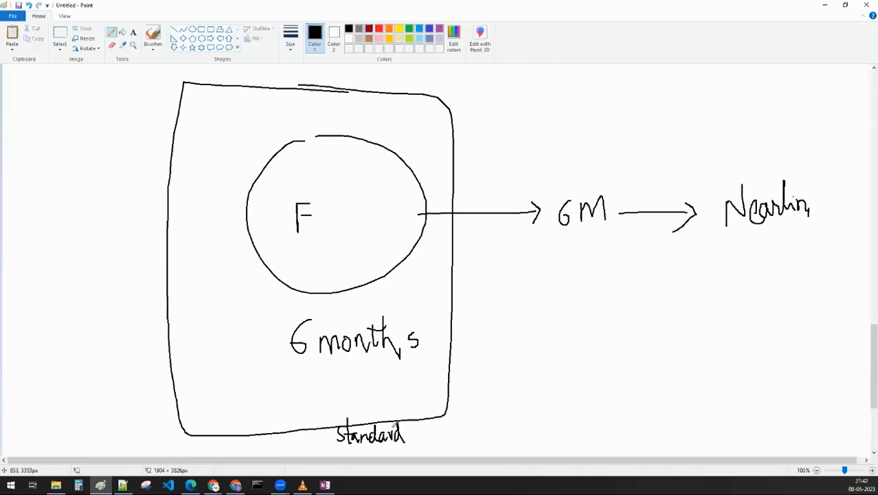
mouse_move(447, 394)
left_mouse_down()
mouse_move(485, 427)
mouse_move(427, 433)
mouse_move(447, 440)
left_mouse_up()
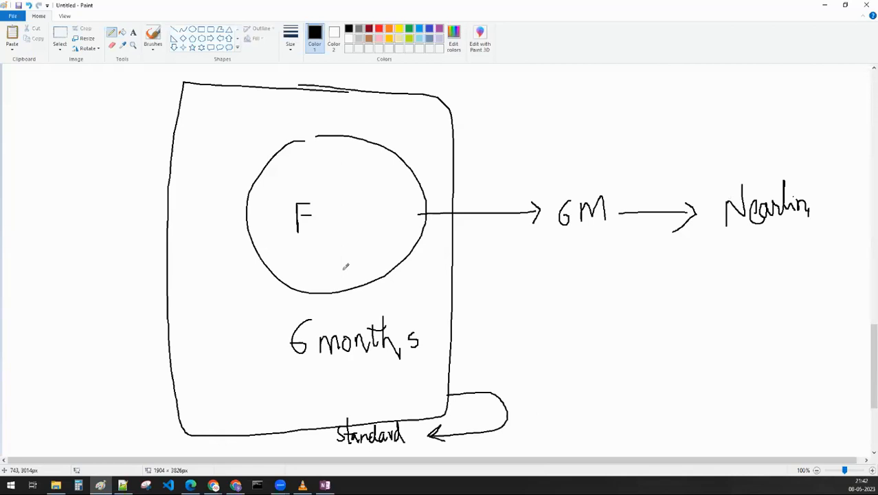
- Switch back to the bucket in Google Cloud and review the actions offered for a new lifecycle rule, without creating one
left_click(829, 8)
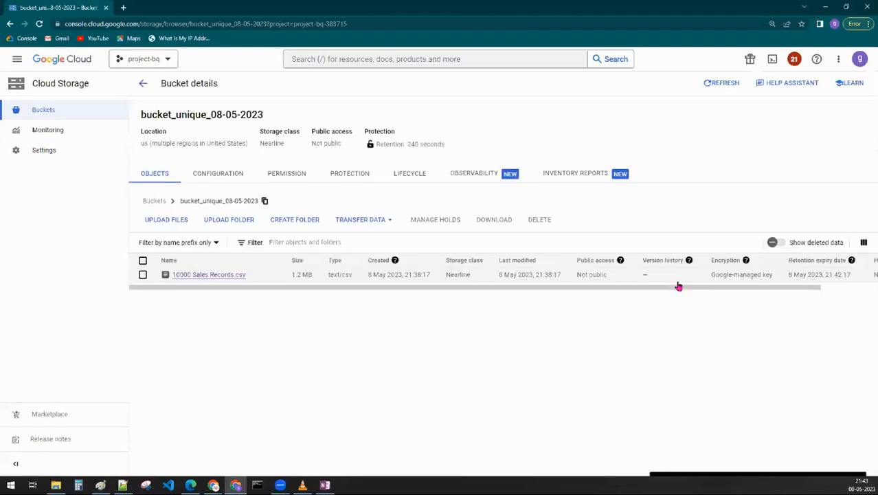
left_click(415, 175)
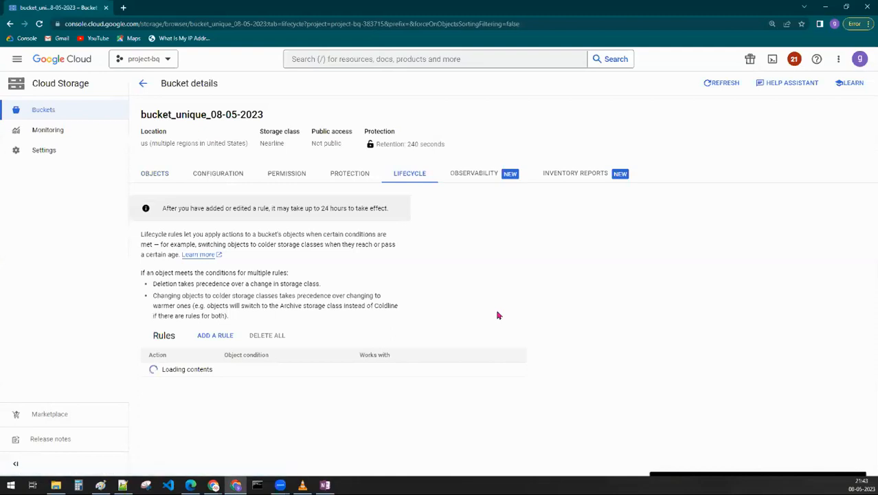
left_click(217, 335)
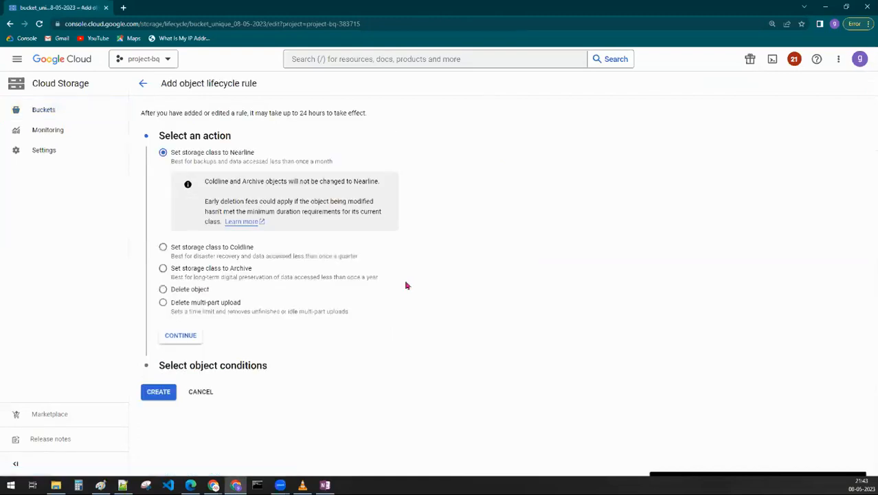
left_click(208, 395)
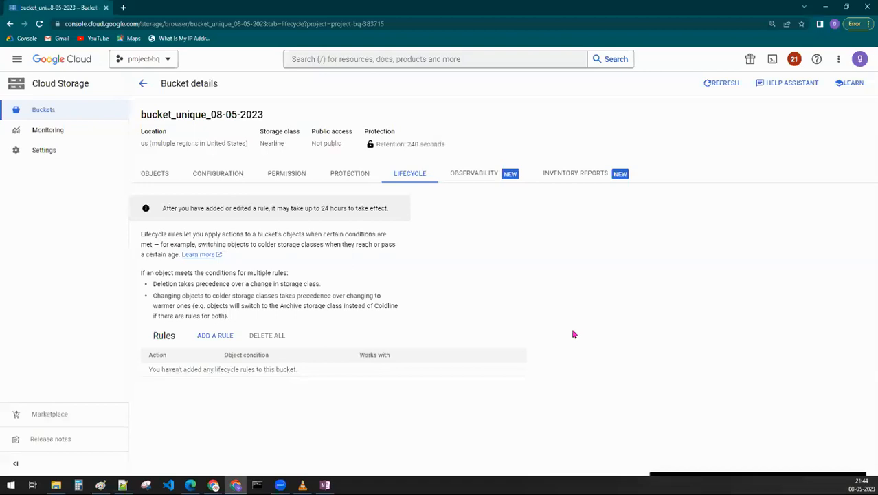
- Go back to the bucket's objects and briefly view the details of 10000 Sales Records.csv
left_click(159, 179)
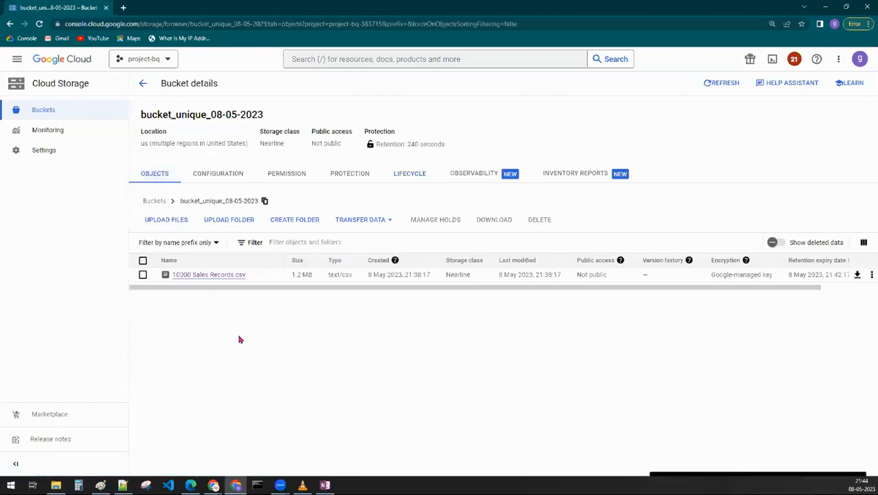
left_click(217, 176)
left_click(165, 180)
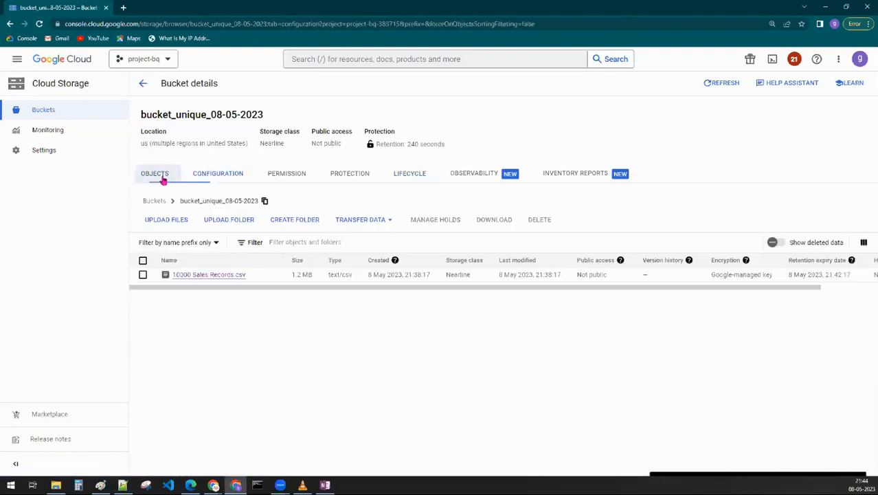
left_click(184, 275)
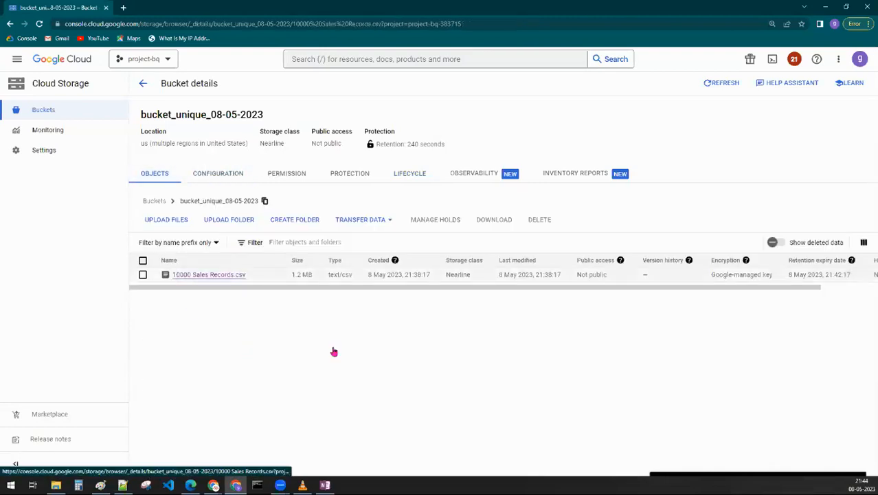
key("alt+Left")
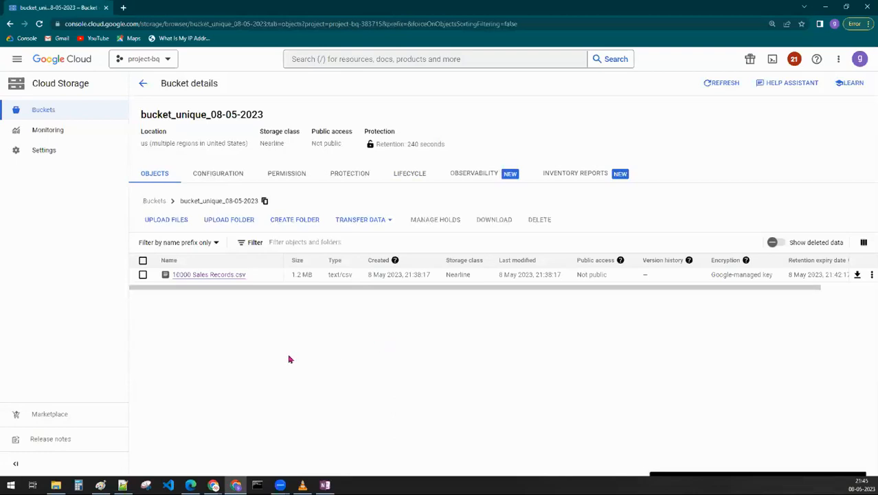
- Upload the accom file to the bucket, accepting the active retention policy
left_click(167, 221)
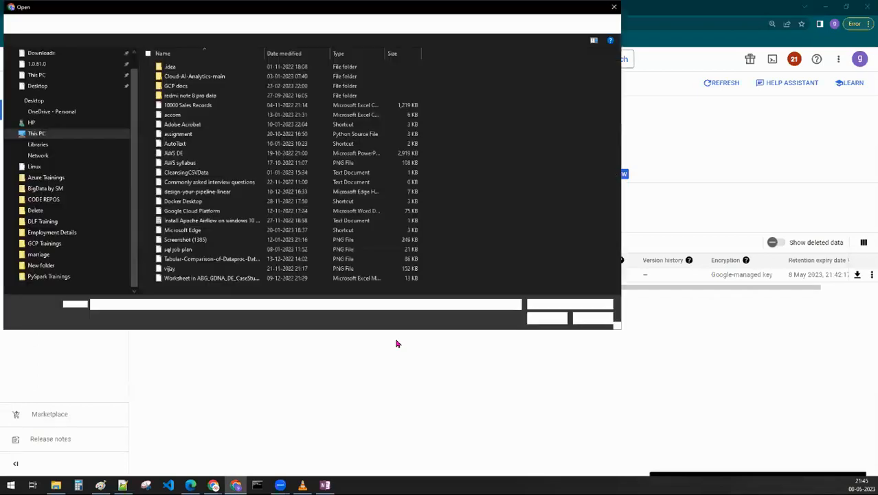
left_click(181, 117)
double_click(181, 117)
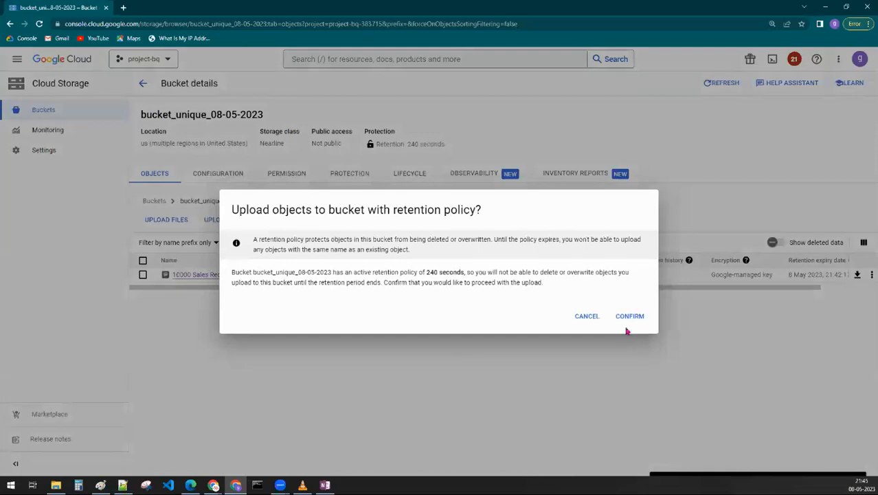
left_click(629, 318)
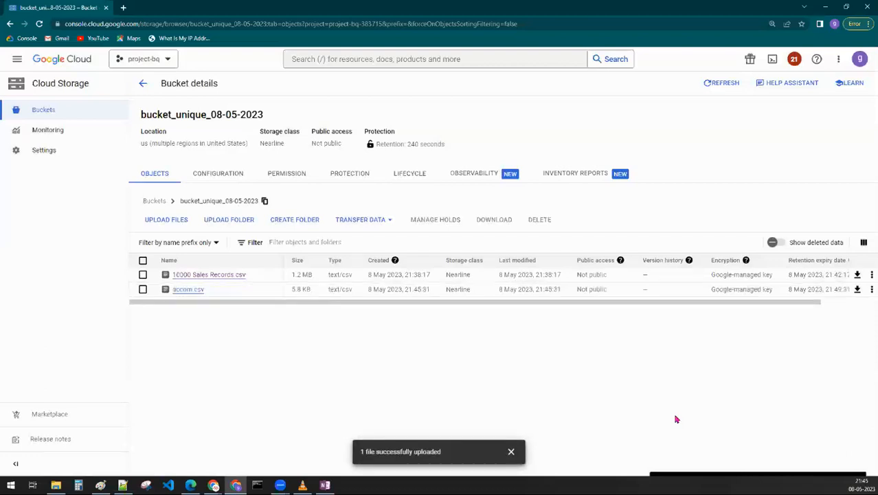
- Examine the access control setting in the bucket's configuration
left_click(231, 180)
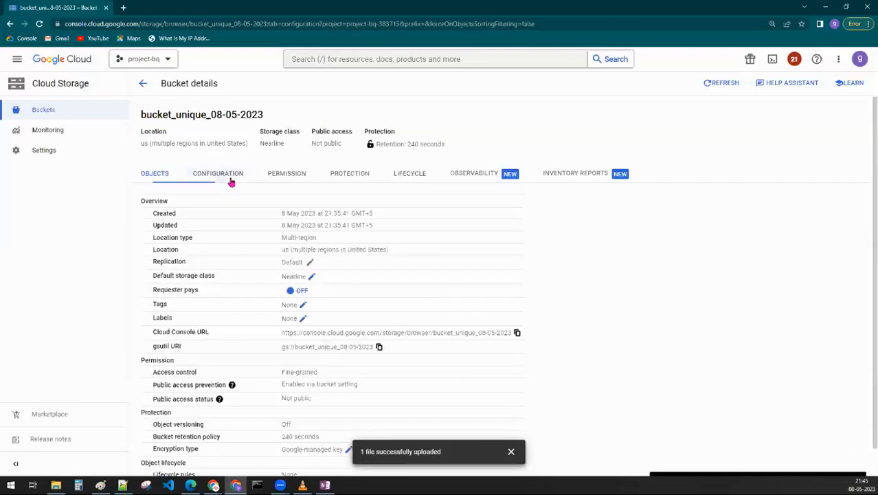
left_click_drag(177, 368, 505, 380)
left_click(505, 380)
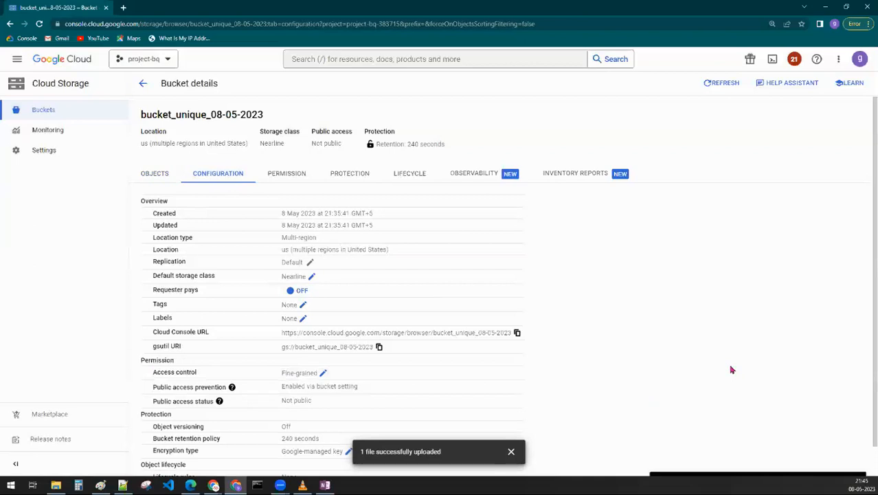
left_click_drag(282, 375, 318, 375)
left_click(669, 382)
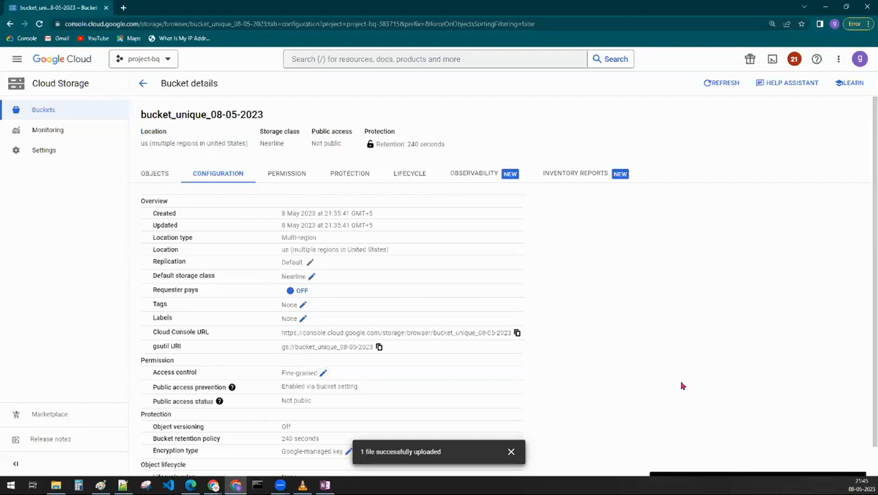
- Open the access settings of 10000 Sales Records.csv for editing from its object details
left_click(165, 173)
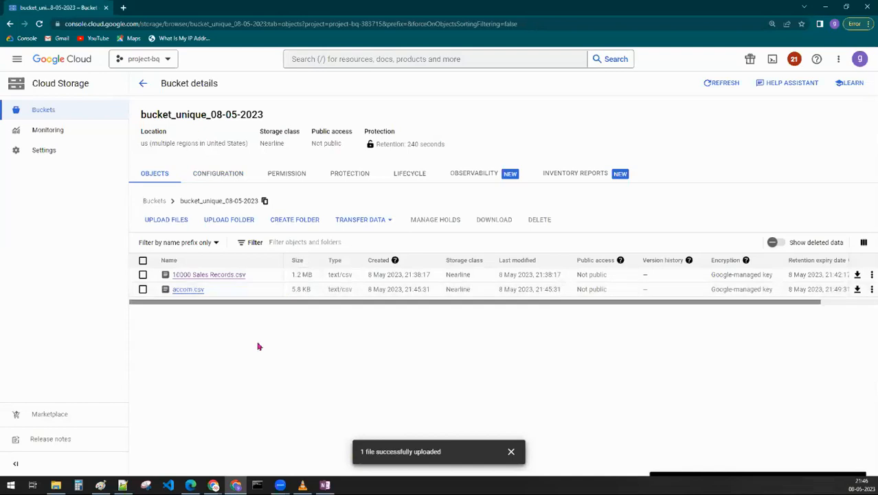
left_click(220, 276)
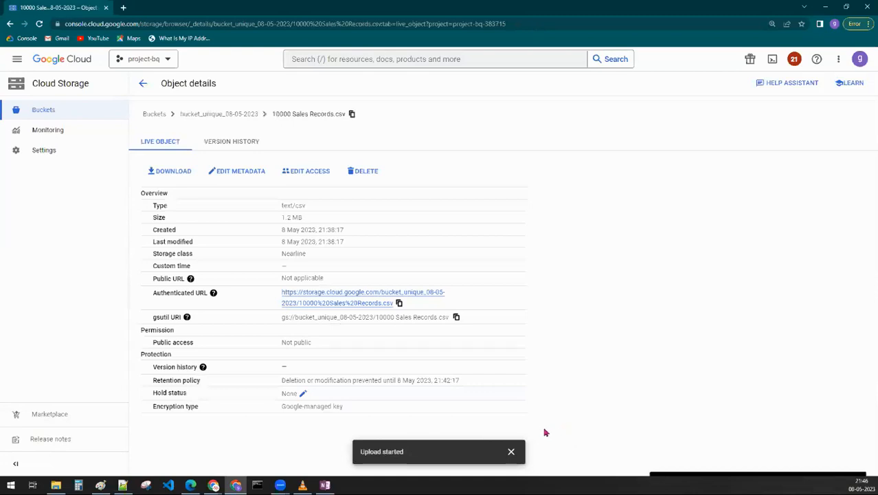
left_click(511, 452)
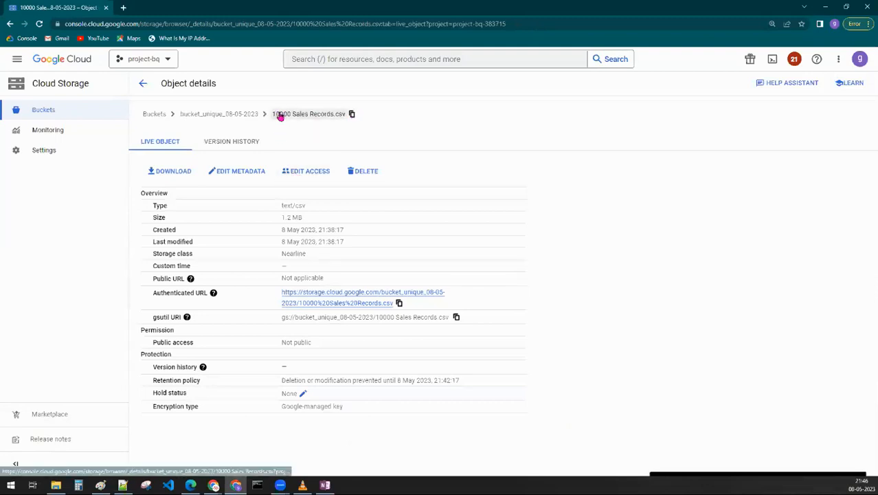
left_click(286, 178)
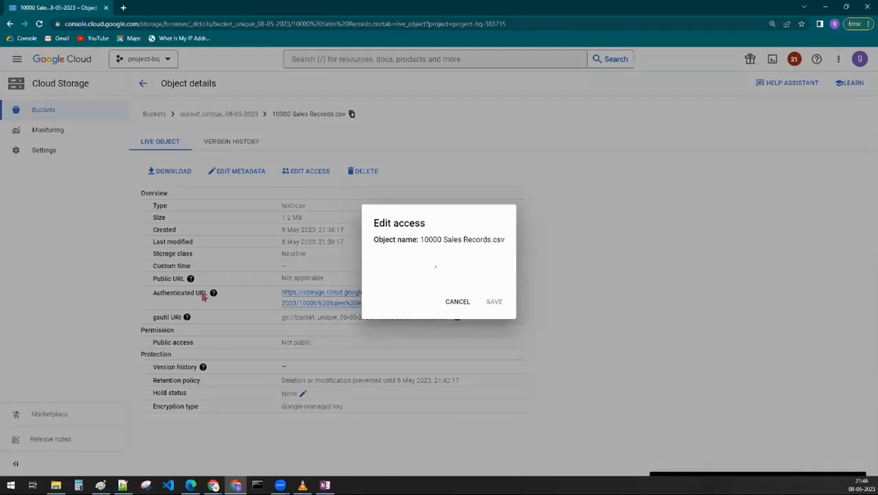
left_click_drag(356, 162, 474, 165)
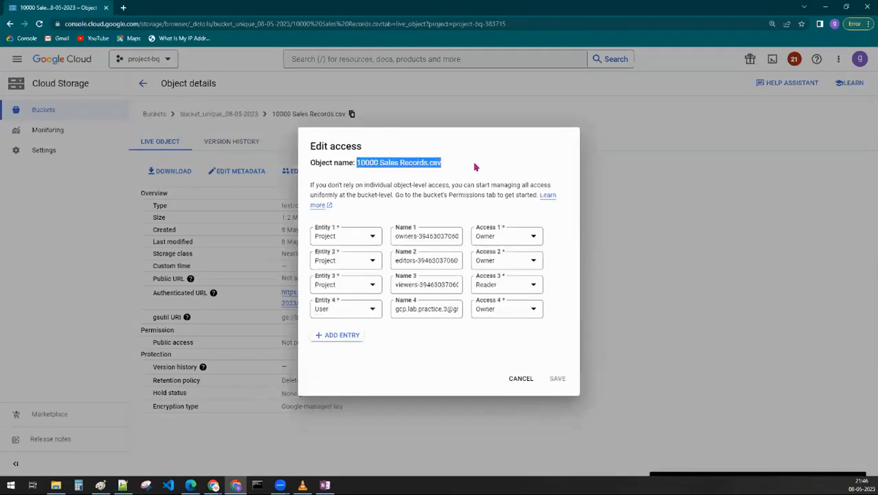
- Add a fifth access entry for 10000 Sales Records.csv and set its entity type to Project
left_click(336, 336)
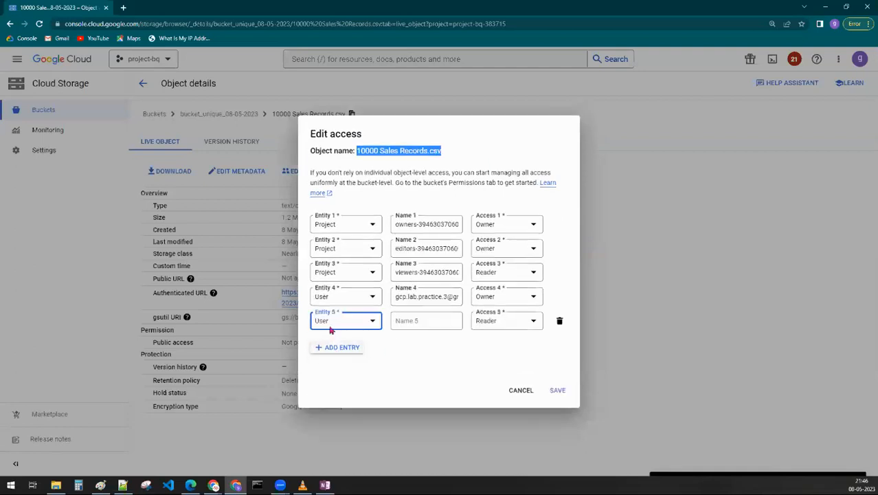
left_click(331, 329)
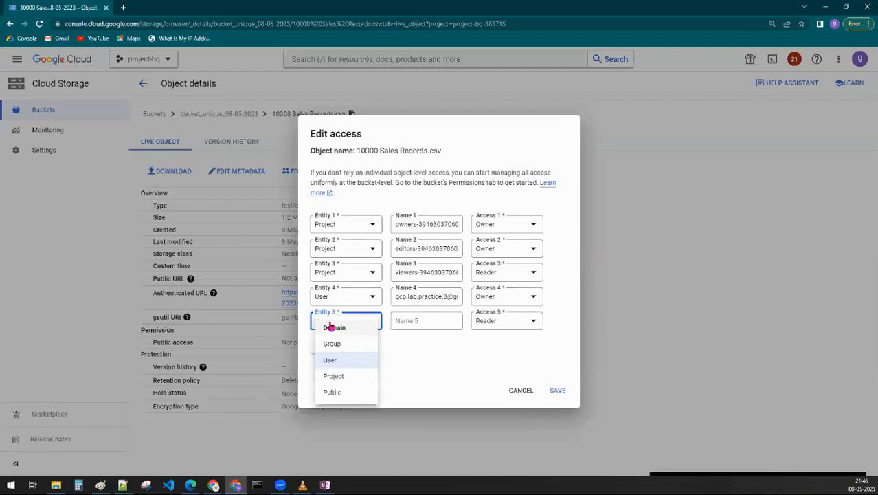
left_click(335, 361)
left_click(326, 325)
left_click(347, 376)
left_click(412, 324)
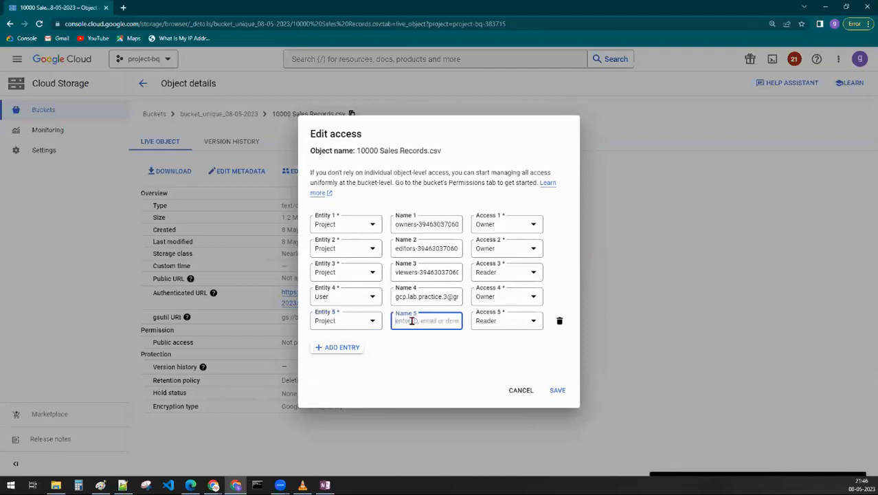
- Try the User and Group entity types for the fifth access entry, finishing with User
left_click(362, 330)
left_click(362, 327)
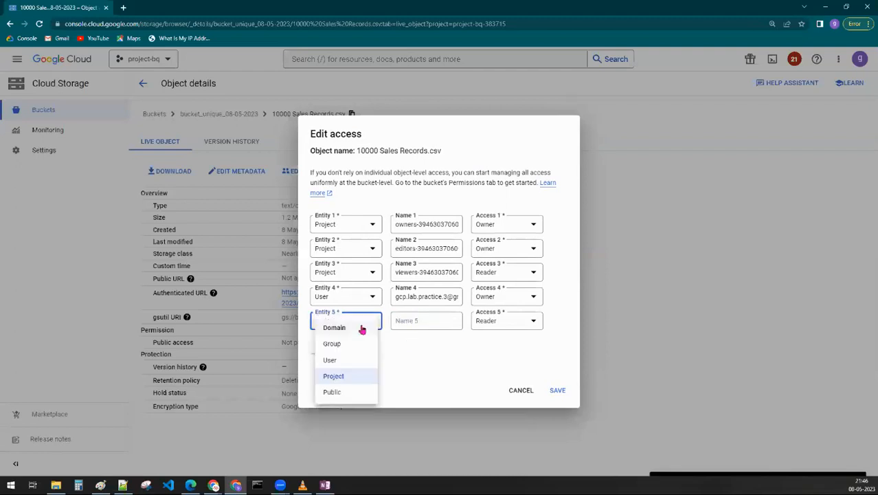
left_click(338, 362)
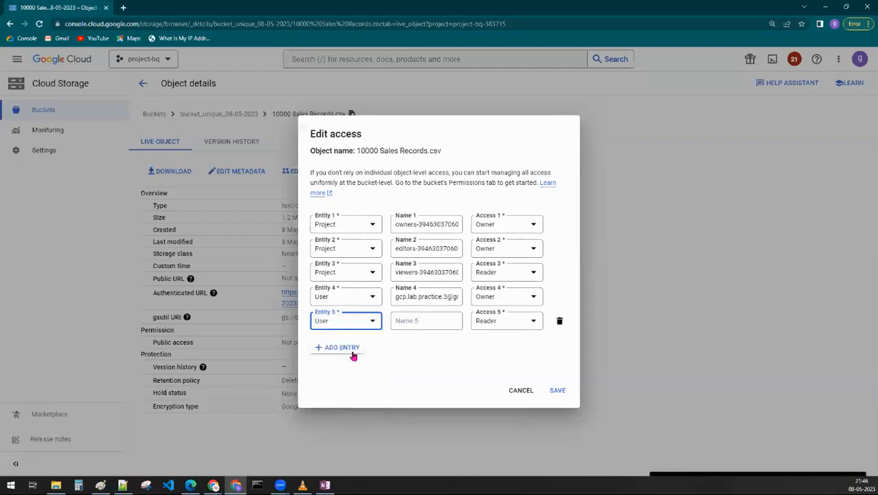
left_click(406, 321)
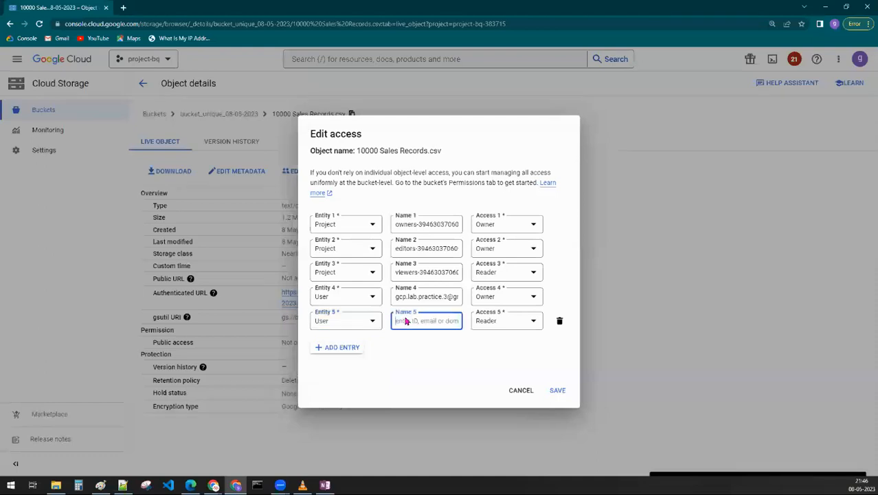
left_click(336, 323)
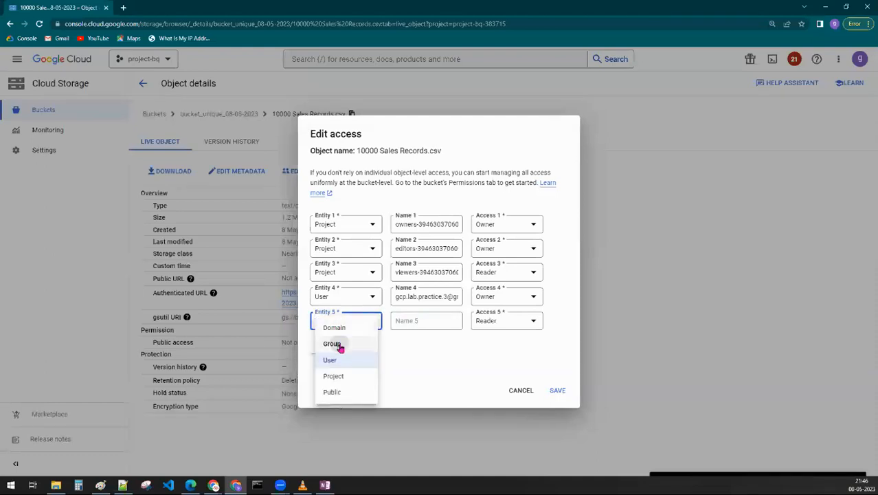
left_click(339, 344)
left_click(411, 322)
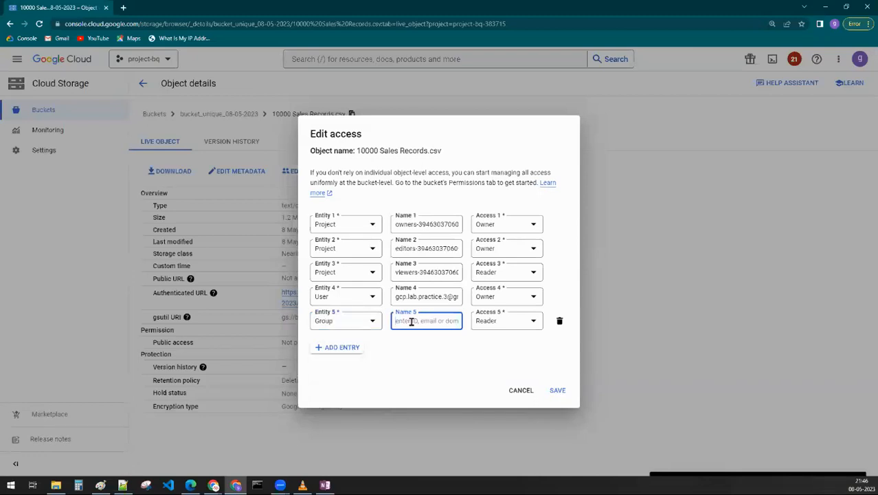
left_click(359, 326)
left_click(347, 358)
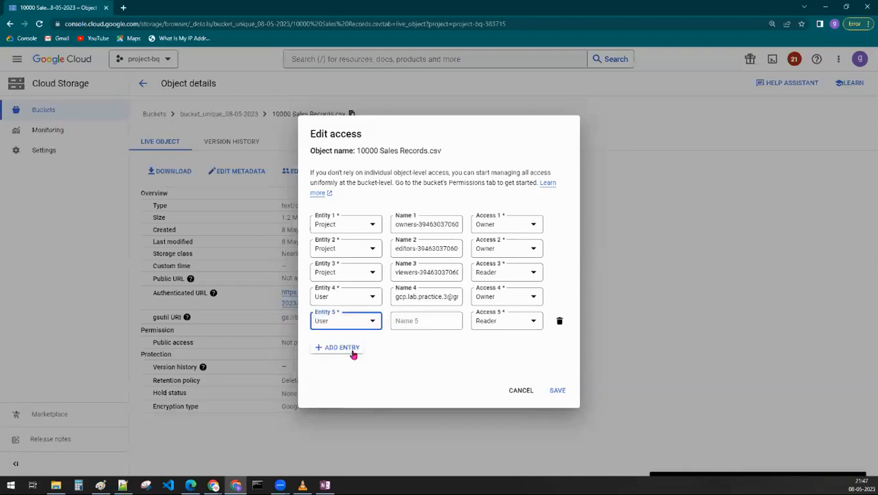
- Try to save the fifth entry as Public access for allUsers with the Reader role
left_click(349, 328)
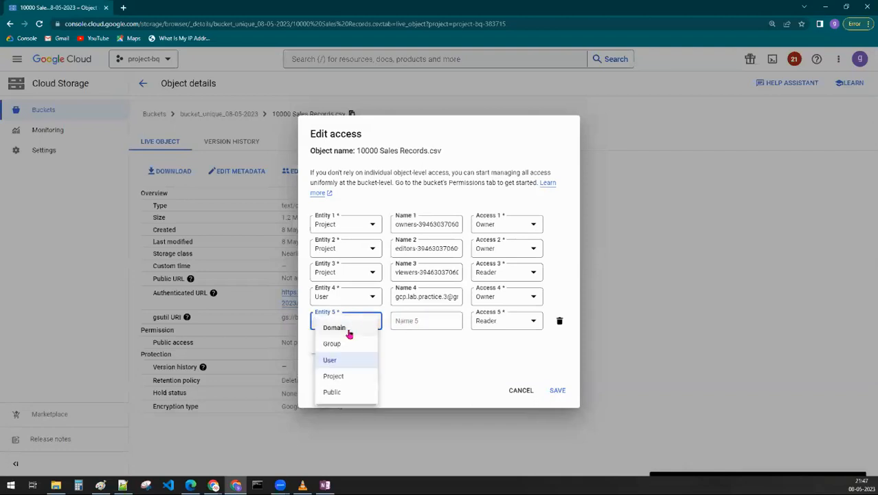
left_click(332, 391)
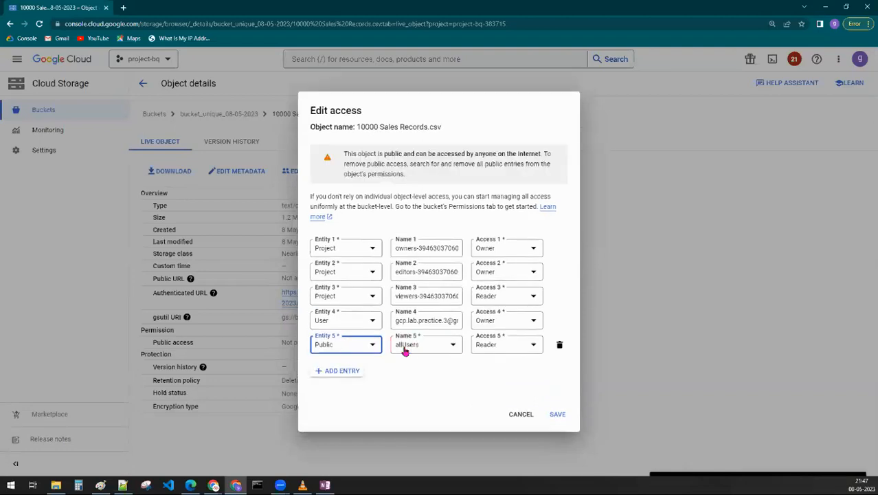
left_click(556, 413)
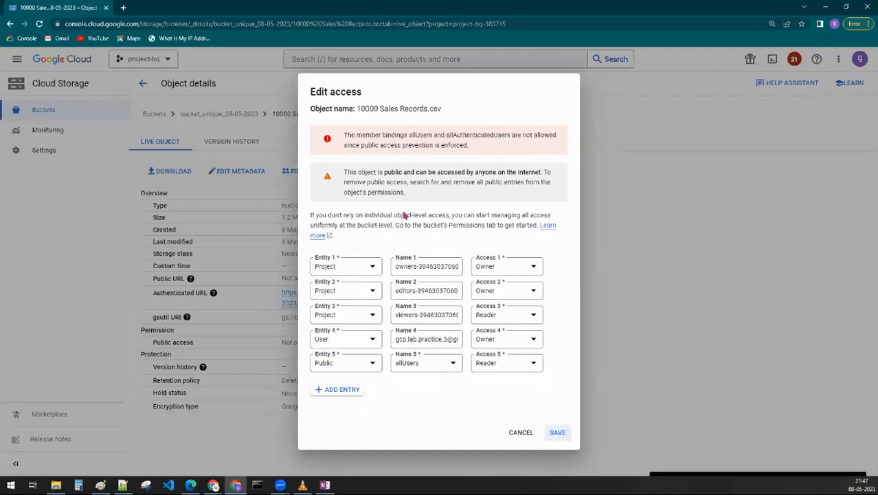
- Switch the fifth entry back to User, enter the person's e-mail address, and try to save Reader access
left_click(367, 370)
left_click(329, 402)
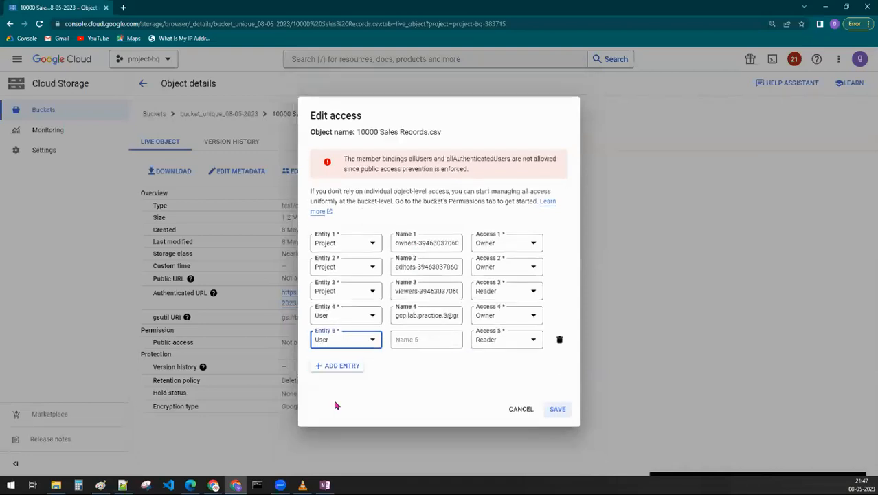
left_click(415, 337)
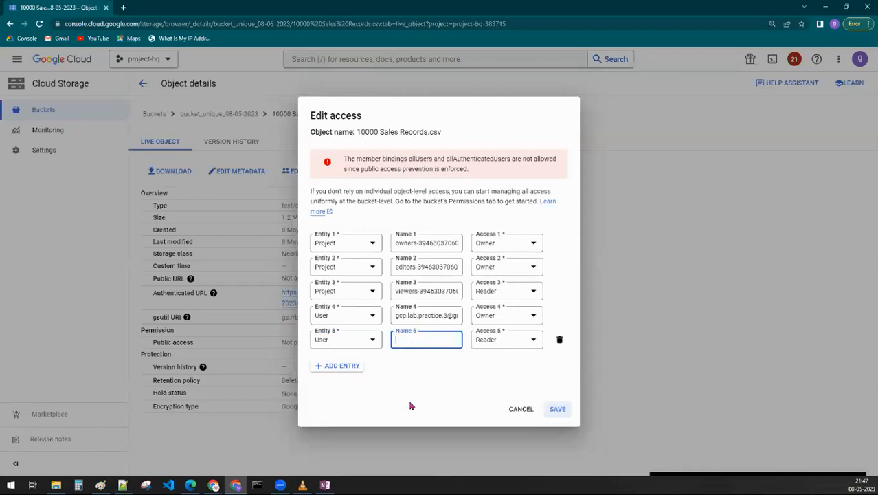
left_click(433, 384)
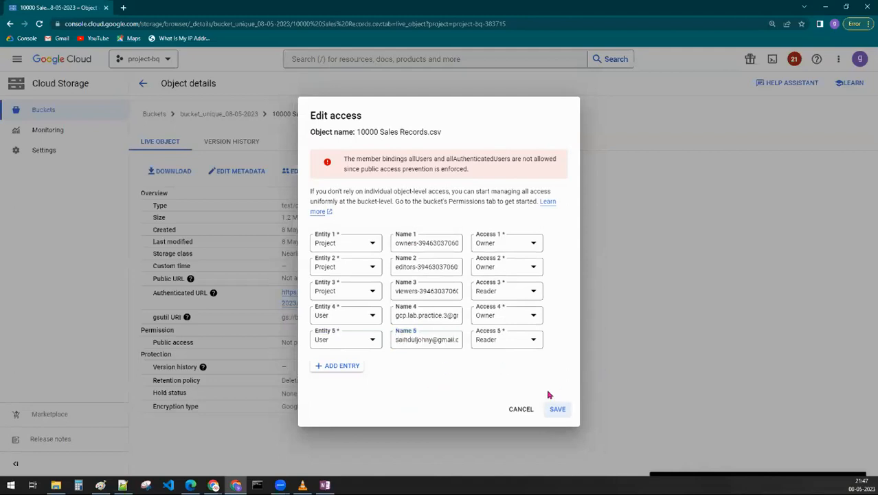
left_click(549, 409)
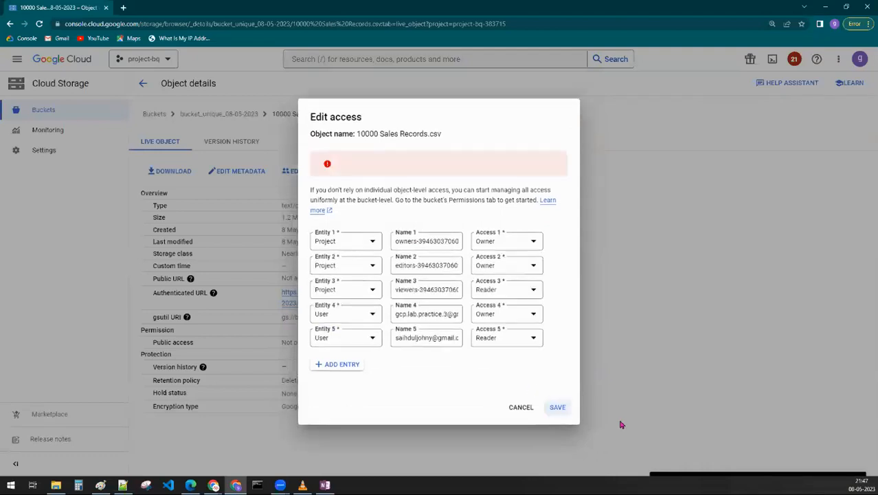
- Correct the e-mail address in the fifth entry and save the object's access settings
left_click(417, 340)
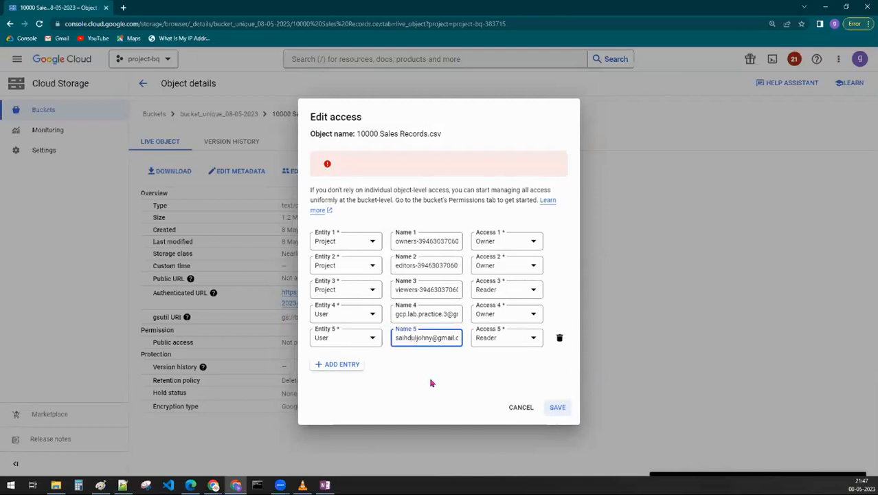
type("h")
key("Left")
key("Left")
key("BackSpace")
left_click(557, 406)
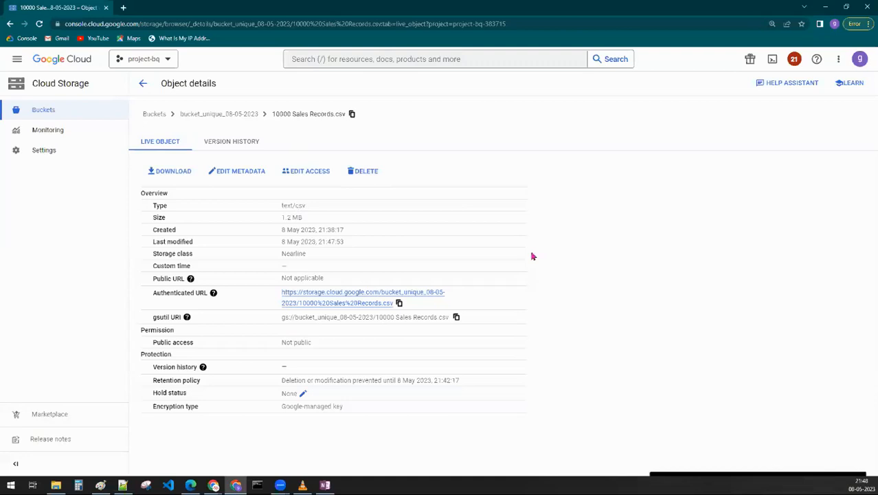
- Return to bucket_unique_08-05-2023, dismiss the refresh notice, and discard the started access grant in its permissions
left_click(221, 115)
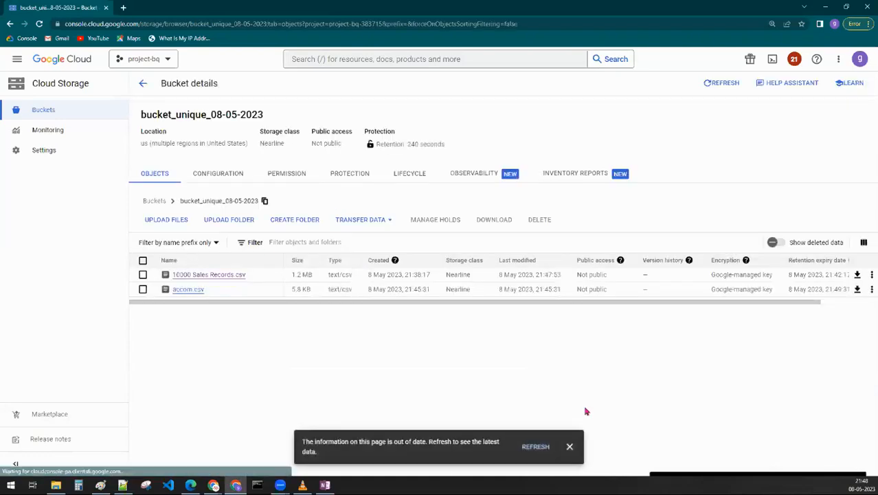
left_click(570, 446)
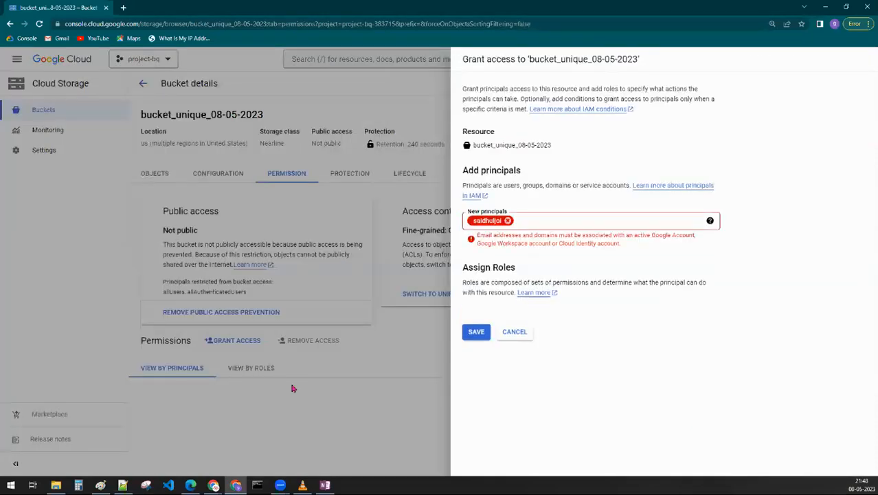
left_click(506, 329)
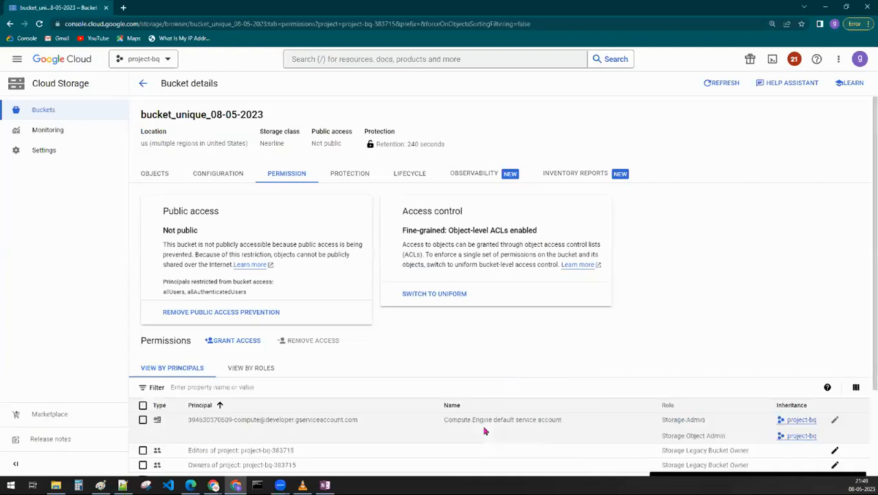
- Start granting bucket access to the sample principal sfswer with the Cloud Storage role Storage Object Viewer
left_click(240, 342)
left_click(542, 218)
type("sfswer")
left_click(760, 216)
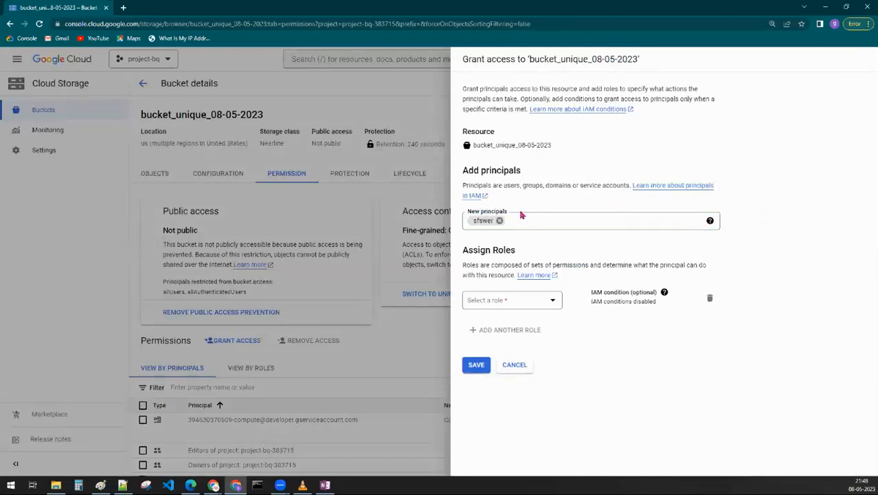
left_click(507, 318)
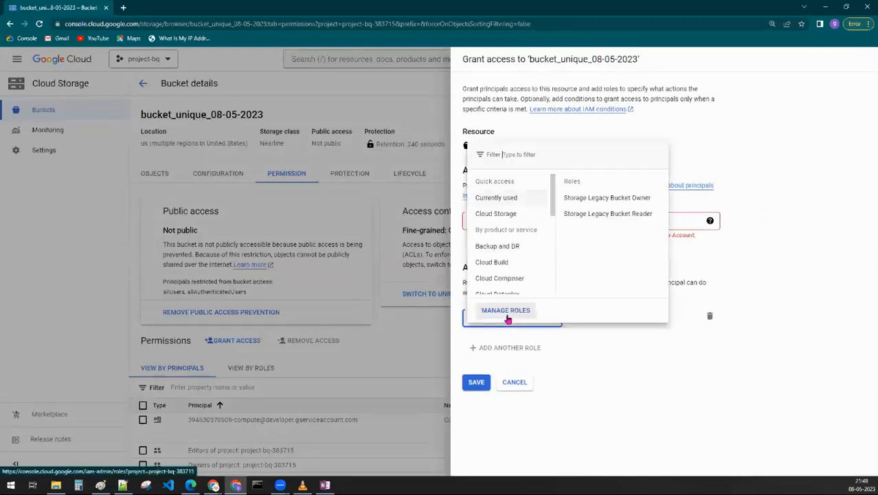
left_click(498, 214)
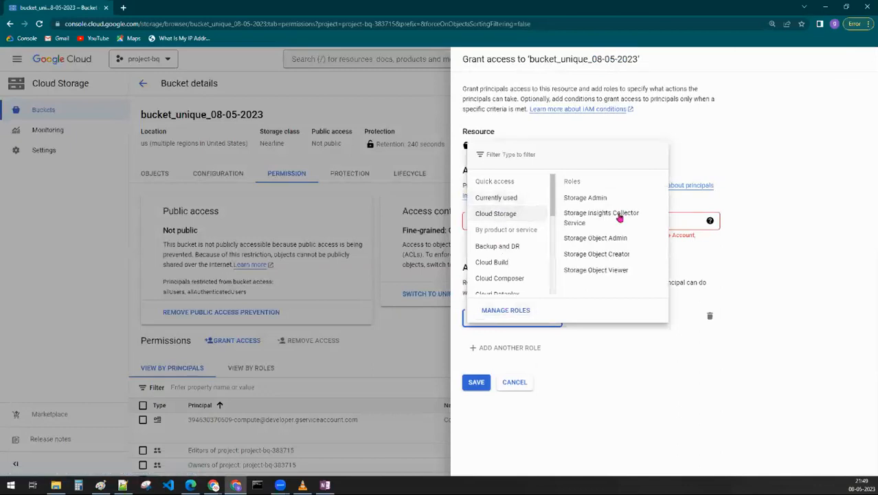
mouse_move(618, 216)
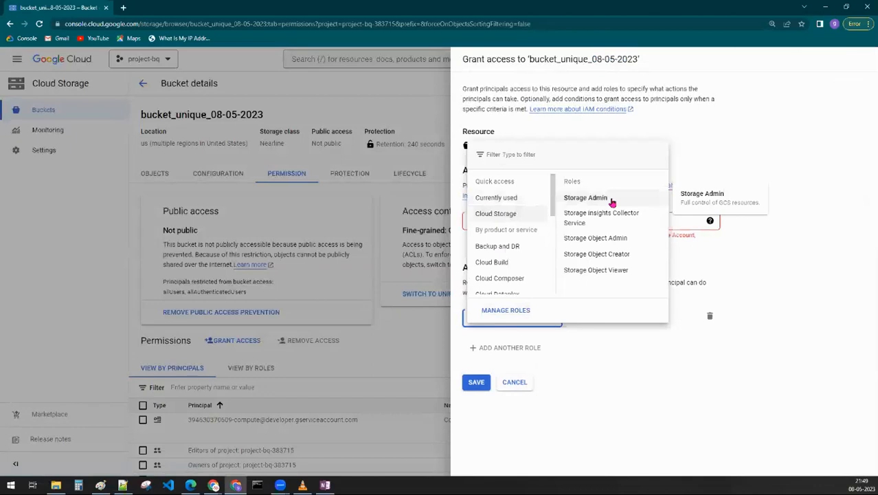
left_click(605, 273)
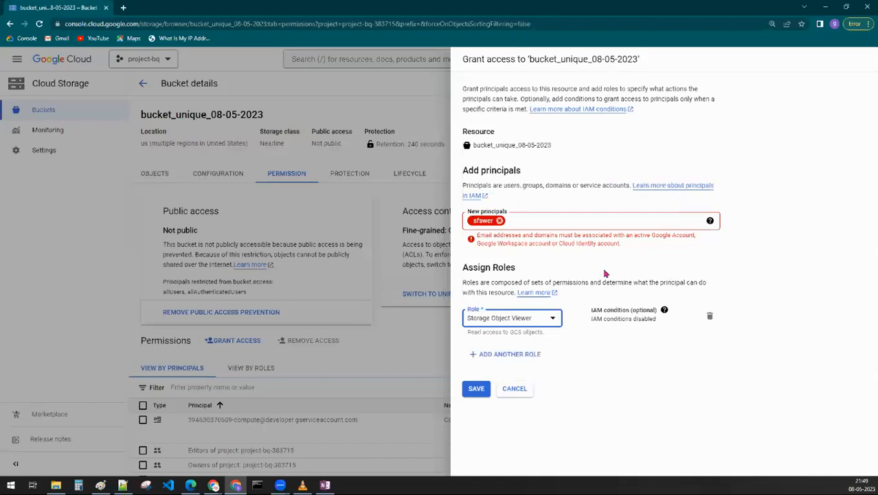
- Change the role in the bucket access grant to Storage Object Creator, and discard the grant
left_click(549, 322)
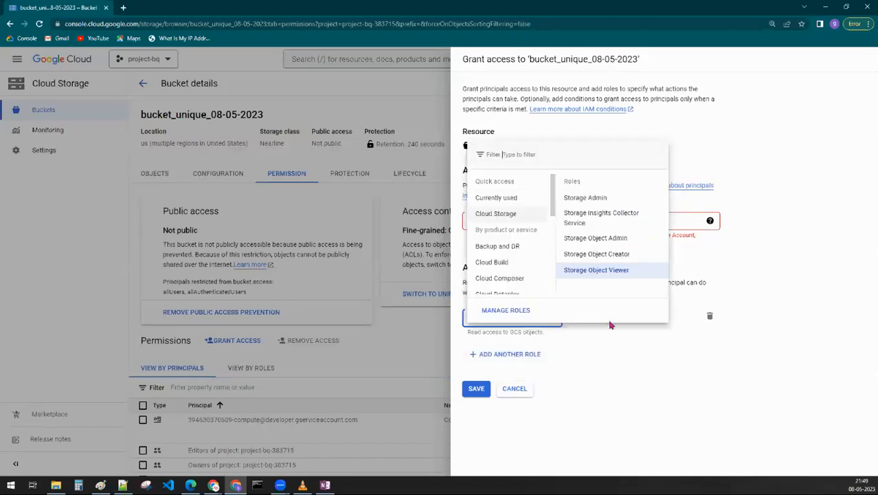
left_click(613, 254)
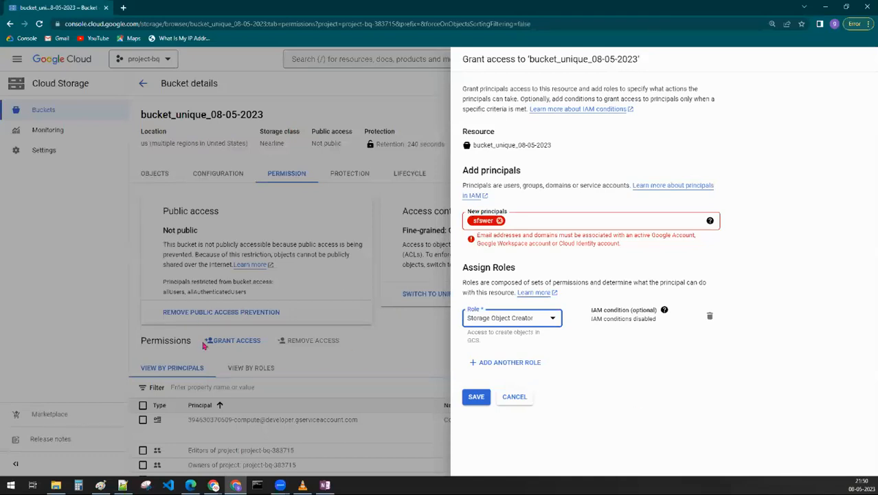
left_click(516, 400)
- Examine the bucket's access control setting and its Uniform and Fine-grained options without changing them
left_click_drag(402, 232, 445, 232)
left_click(444, 343)
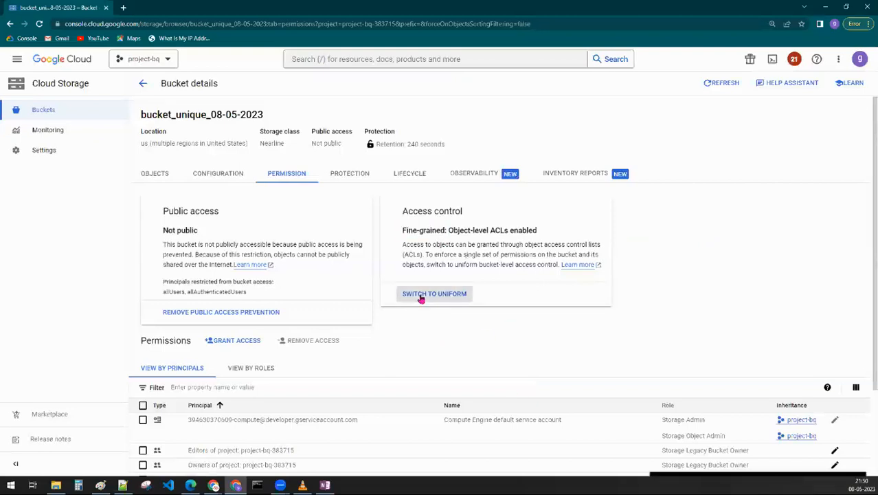
left_click(421, 298)
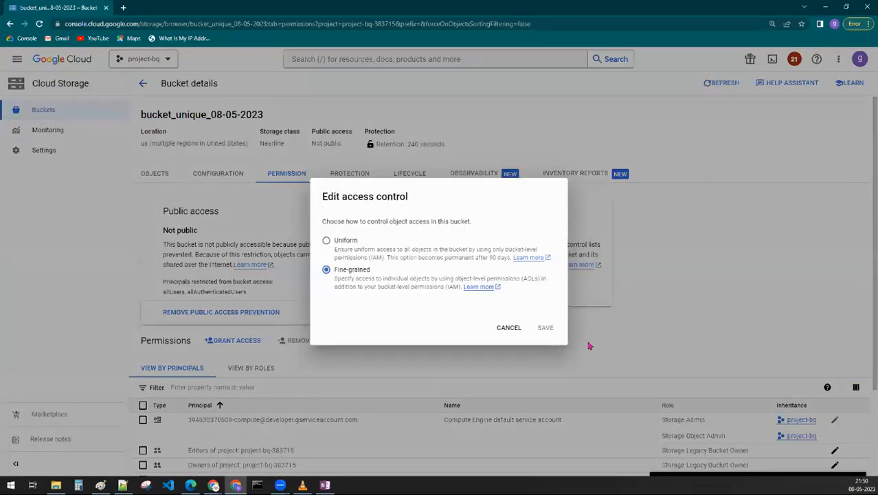
left_click(508, 327)
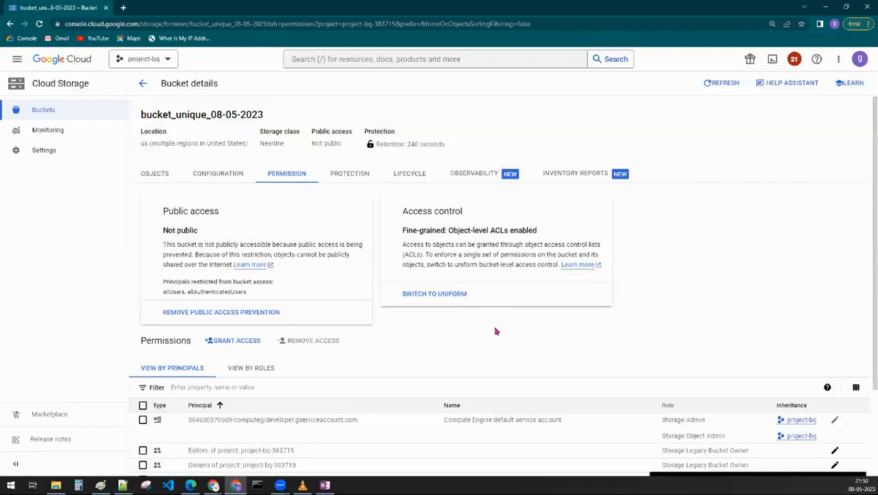
left_click_drag(402, 230, 447, 229)
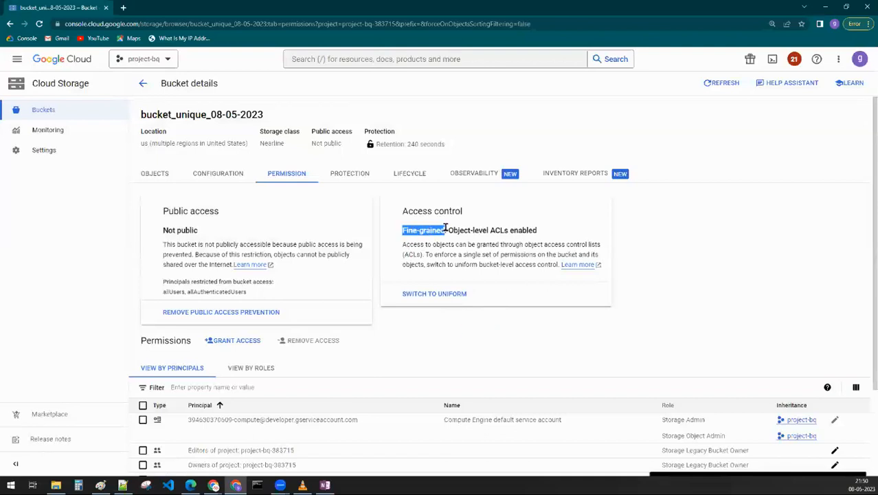
- Switch the bucket's access control to Uniform, adding the project role ACLs to the bucket IAM policy
left_click(432, 294)
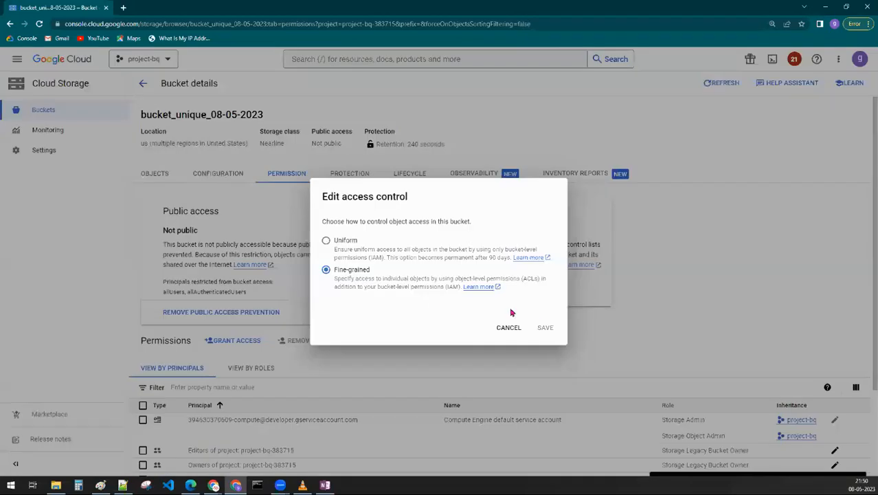
left_click(359, 248)
left_click(391, 328)
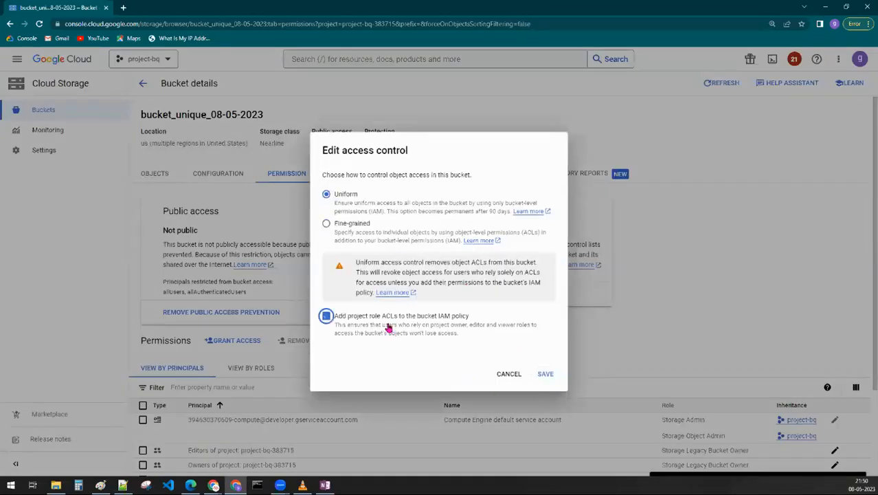
left_click(546, 375)
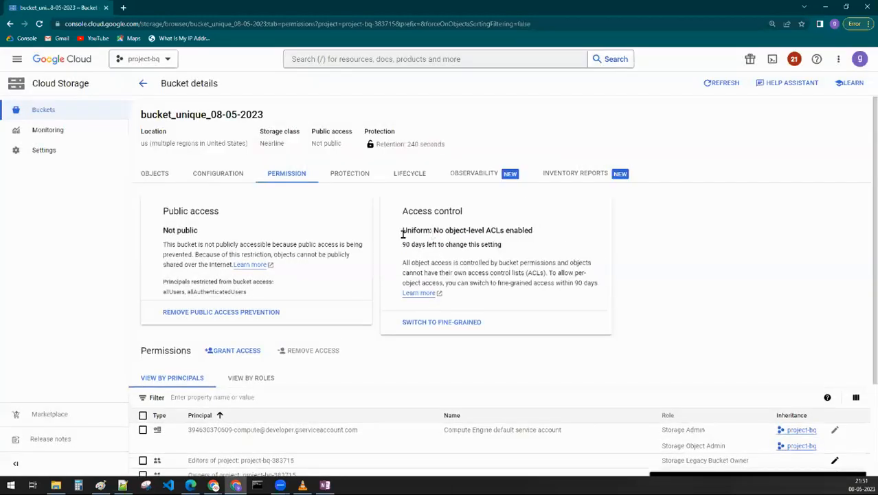
left_click_drag(404, 234, 416, 234)
left_click_drag(417, 233, 430, 234)
left_click(636, 335)
- Switch the bucket's access control back to Fine-grained and save the change
left_click(427, 328)
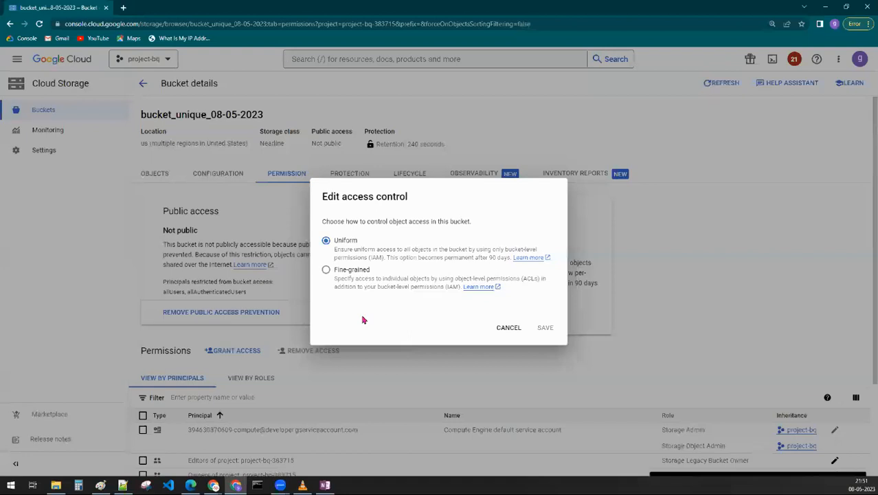
left_click(327, 270)
left_click(547, 360)
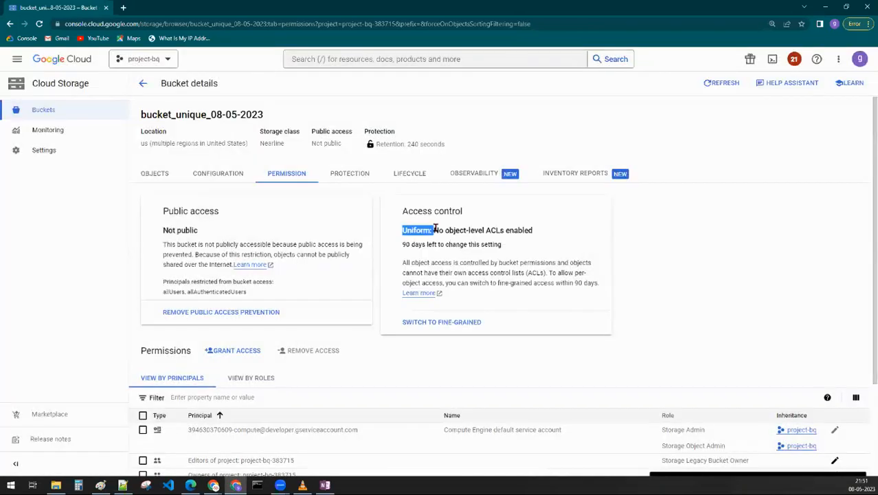
left_click(434, 348)
scroll(434, 348, "down", 1)
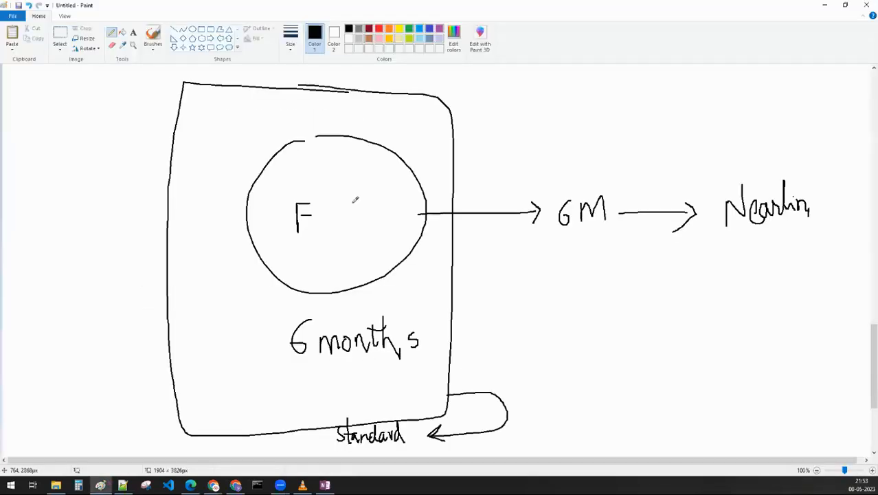
- Switch to Paint and handwrite "unitfo" and "Fine" below the bucket label, joined by a straight double-headed arrow
scroll(354, 199, "up", 10)
scroll(354, 199, "down", 7)
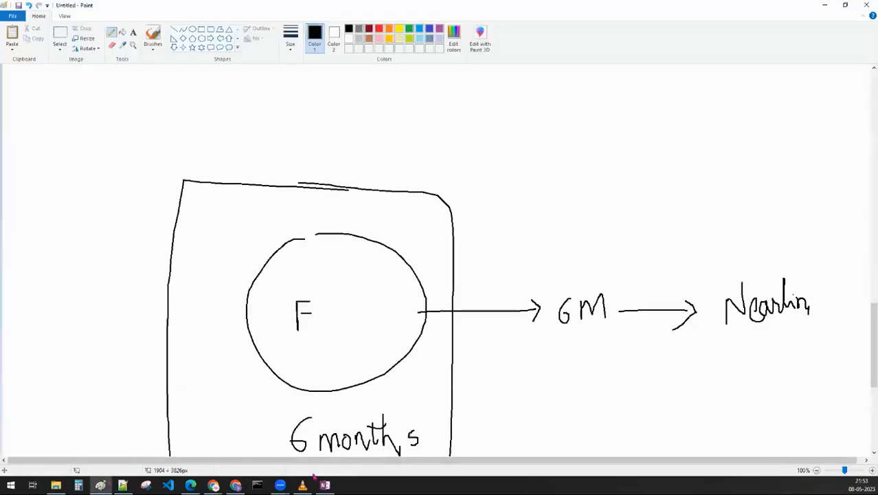
scroll(375, 188, "up", 6)
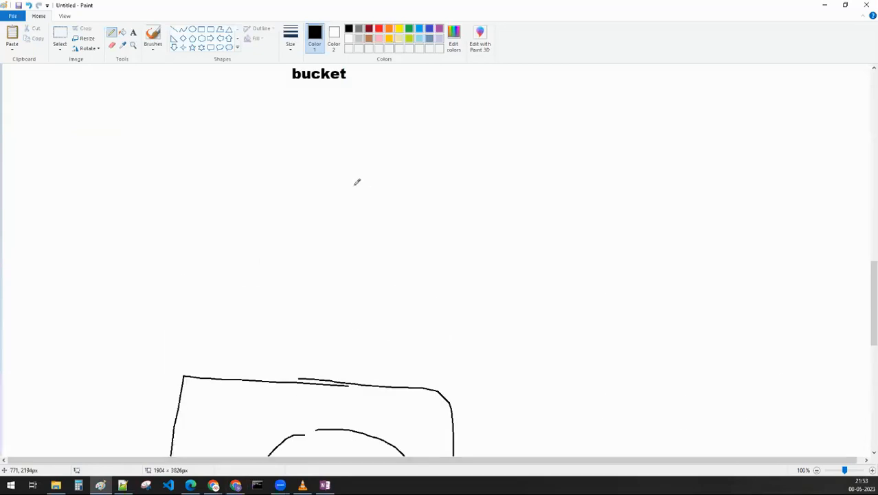
mouse_move(213, 170)
left_mouse_down()
mouse_move(214, 187)
mouse_move(239, 166)
mouse_move(279, 193)
left_mouse_up()
left_click(278, 163)
left_click_drag(295, 141, 299, 186)
left_click_drag(288, 167, 305, 164)
left_click_drag(358, 140, 327, 206)
left_click_drag(312, 178, 353, 166)
left_click_drag(404, 178, 464, 176)
mouse_move(516, 157)
left_mouse_down()
mouse_move(516, 184)
mouse_move(540, 143)
left_mouse_up()
left_click_drag(504, 173, 523, 171)
mouse_move(546, 167)
left_mouse_down()
mouse_move(547, 182)
mouse_move(604, 180)
left_mouse_up()
left_click_drag(453, 167, 453, 187)
left_click_drag(410, 168, 411, 191)
- Draw a curved double-headed arrow beneath the two handwritten words to link them, and minimize Paint
mouse_move(300, 229)
left_mouse_down()
mouse_move(417, 292)
mouse_move(519, 228)
left_mouse_up()
left_click_drag(496, 235, 519, 253)
mouse_move(300, 232)
left_mouse_down()
mouse_move(300, 256)
mouse_move(322, 240)
left_mouse_up()
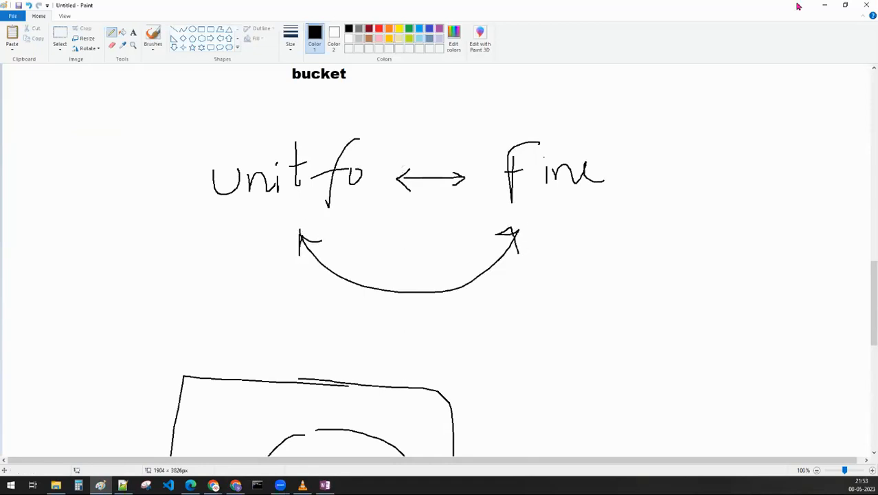
left_click(823, 6)
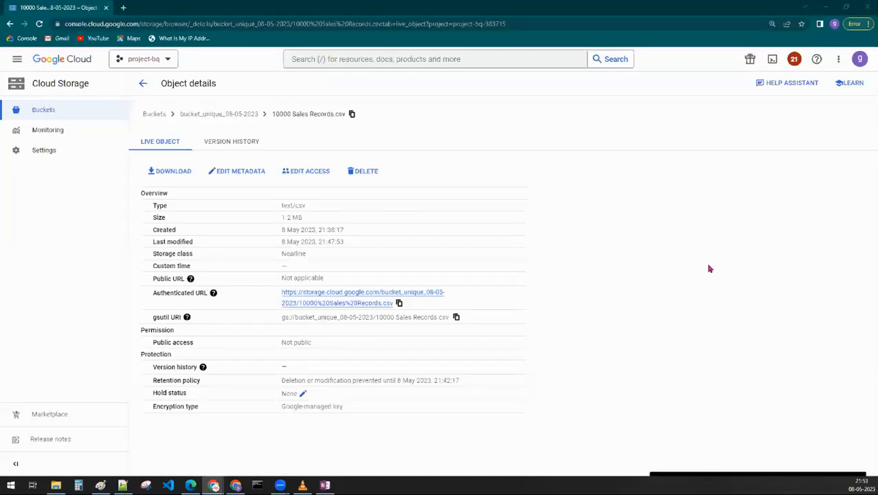
- From the bucket list, open accommodation.csv in the uniform-access bucket pp_12345 and try to edit the object's access
left_click(158, 115)
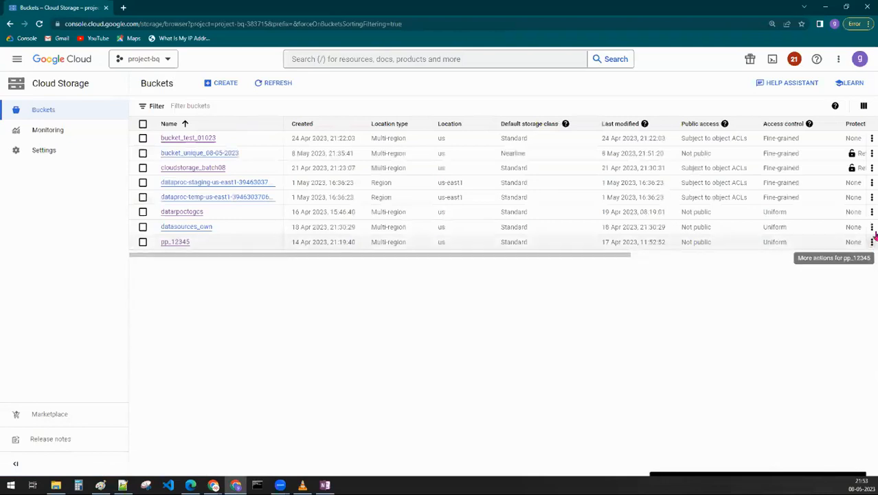
double_click(773, 242)
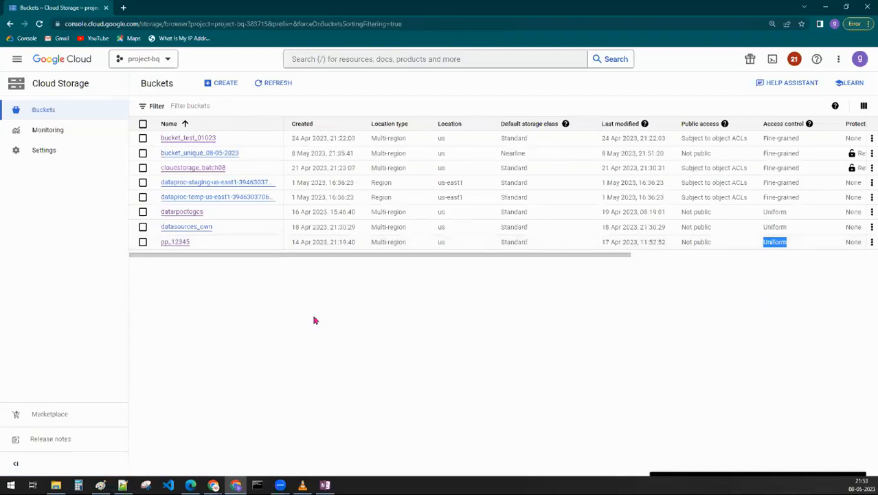
left_click(172, 242)
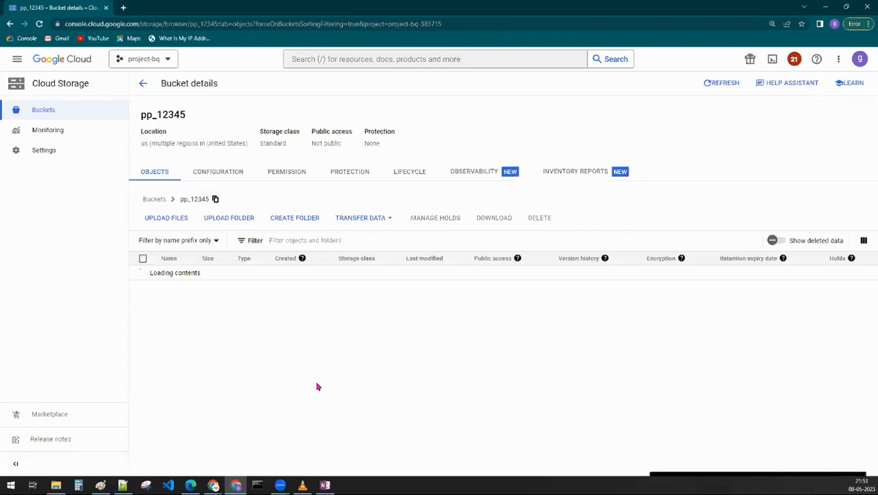
left_click(191, 273)
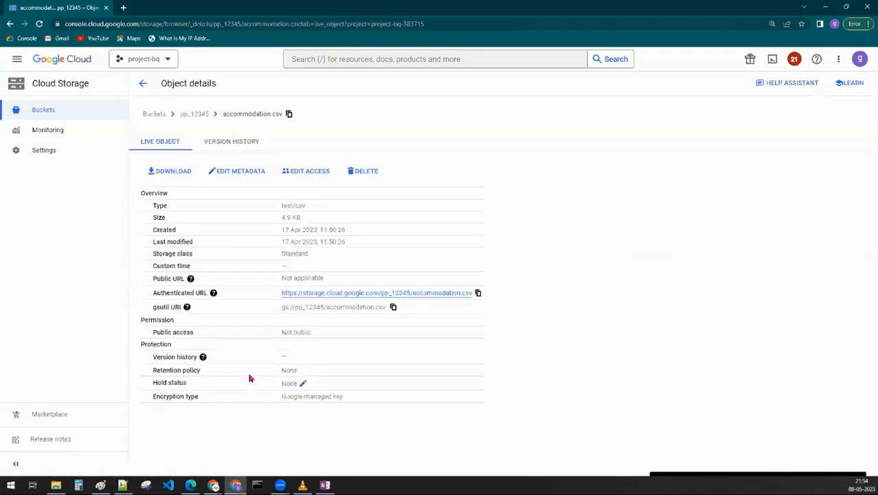
left_click(302, 170)
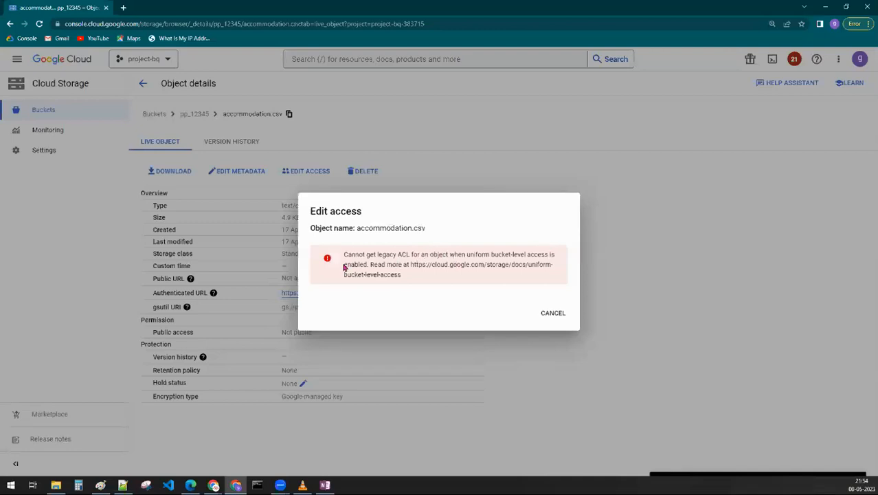
left_click_drag(369, 266, 343, 253)
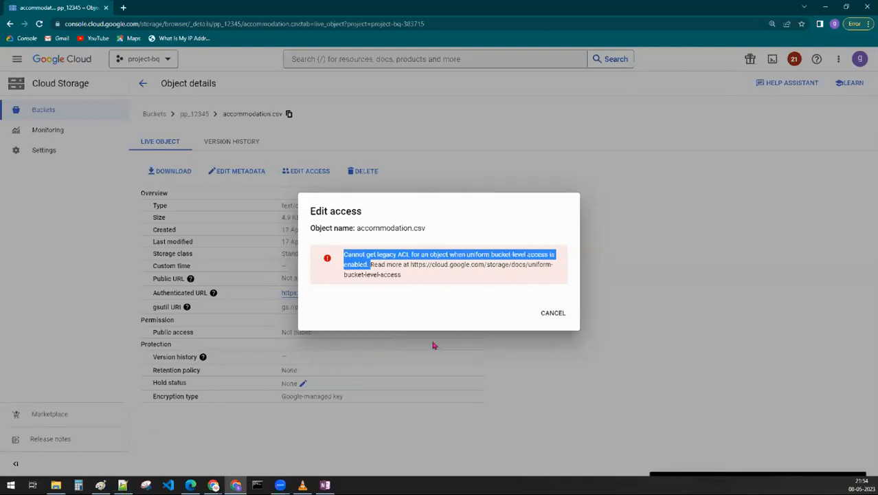
- Switch to Paint and add the text "uniform access control :" in the empty area above the Retention policy heading, widening its text box
left_click(108, 455)
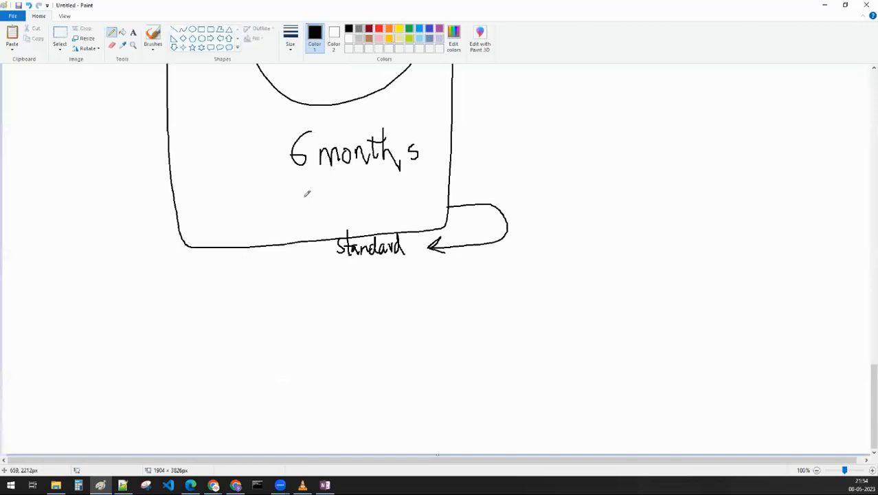
scroll(305, 191, "up", 15)
scroll(309, 191, "down", 4)
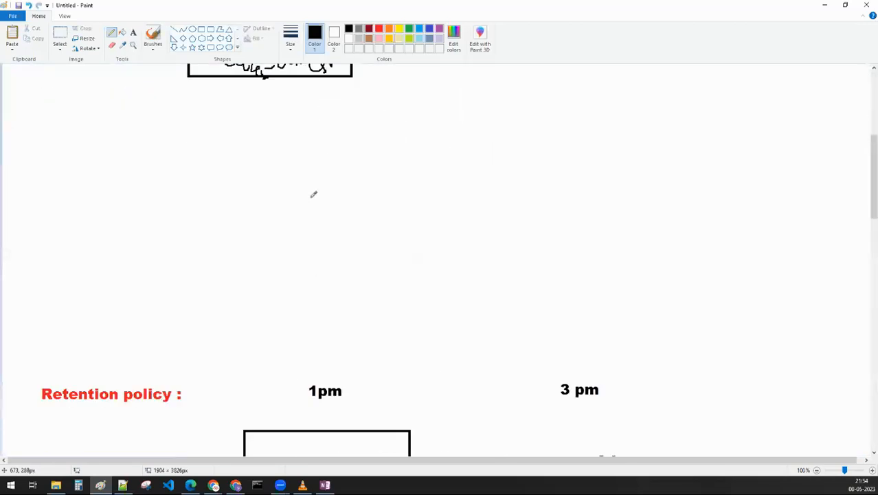
left_click(133, 32)
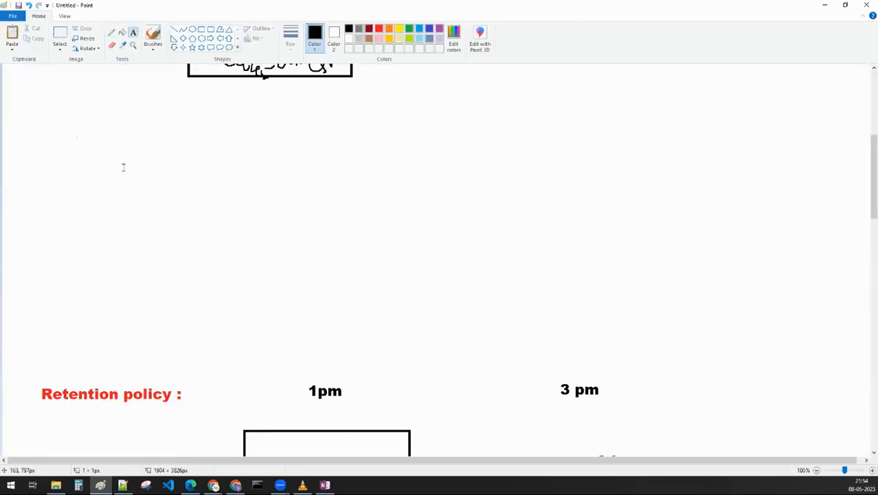
left_click(76, 126)
type("unif")
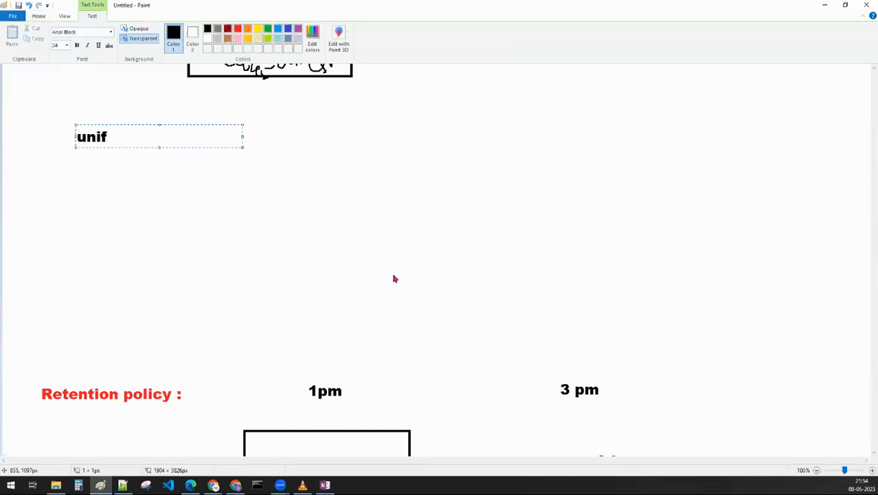
type("orm access cont")
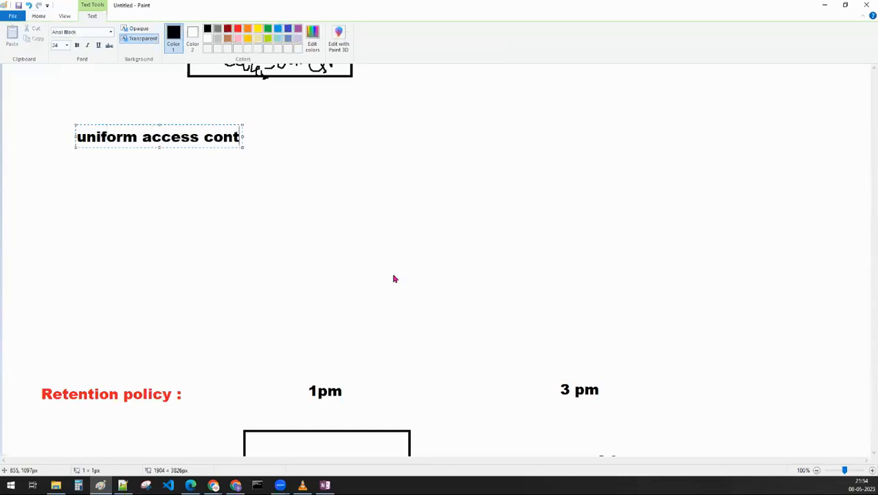
type("rol")
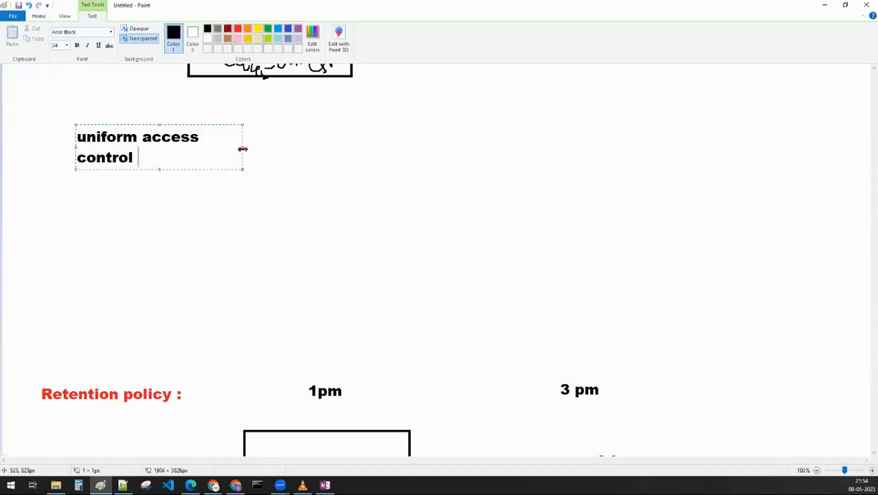
left_click_drag(242, 147, 447, 147)
type(": ")
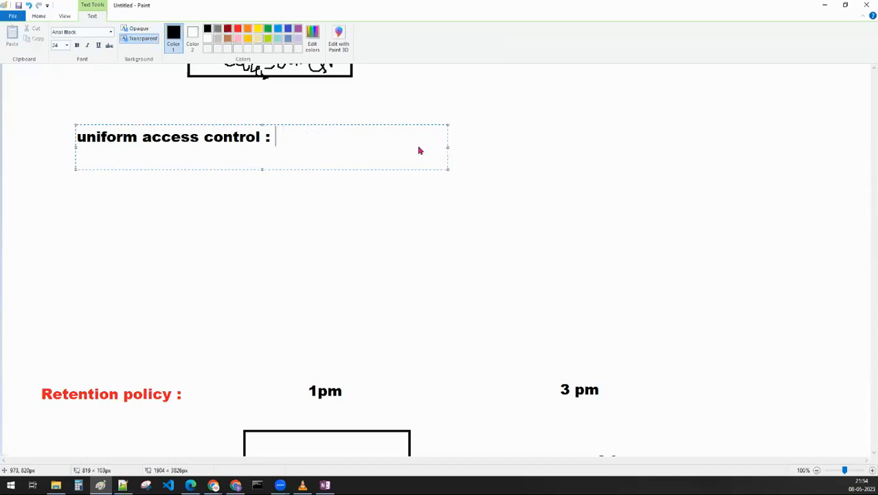
type("@")
- Complete the uniform access control note with "all files @ bucket level permissions" and widen its box to fit one line
key("BackSpace")
type("all files @")
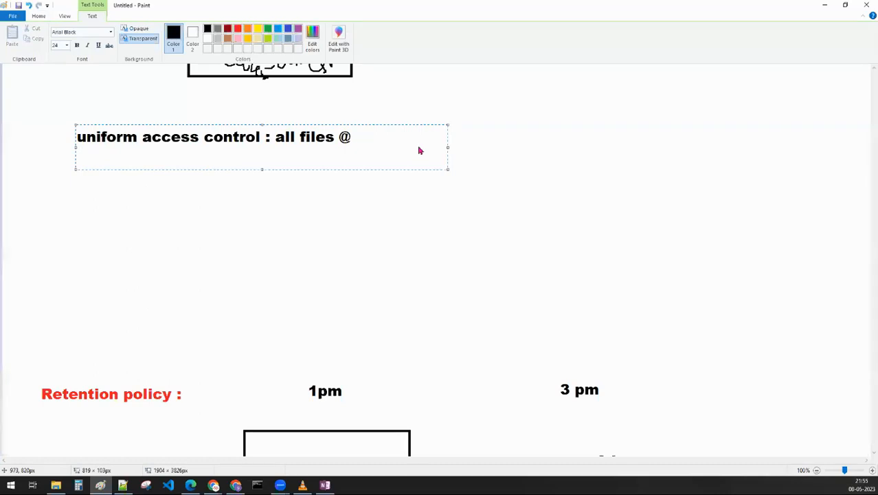
type("bucket lev")
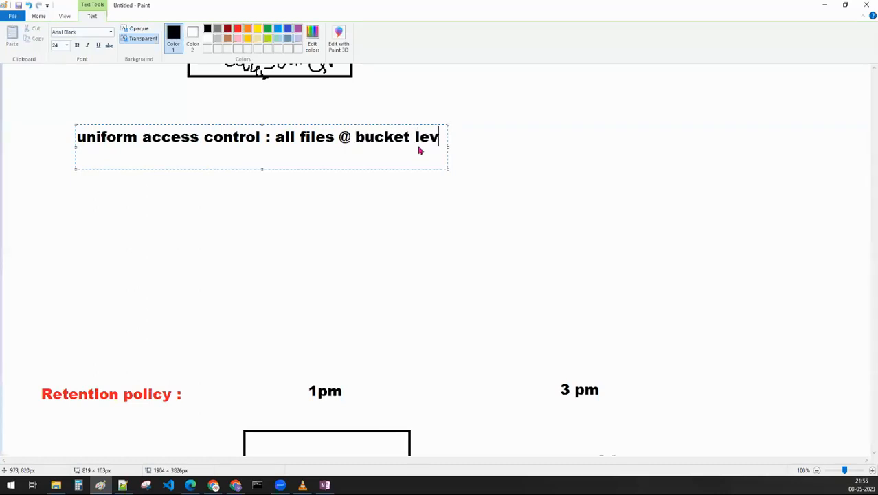
type("el permissios")
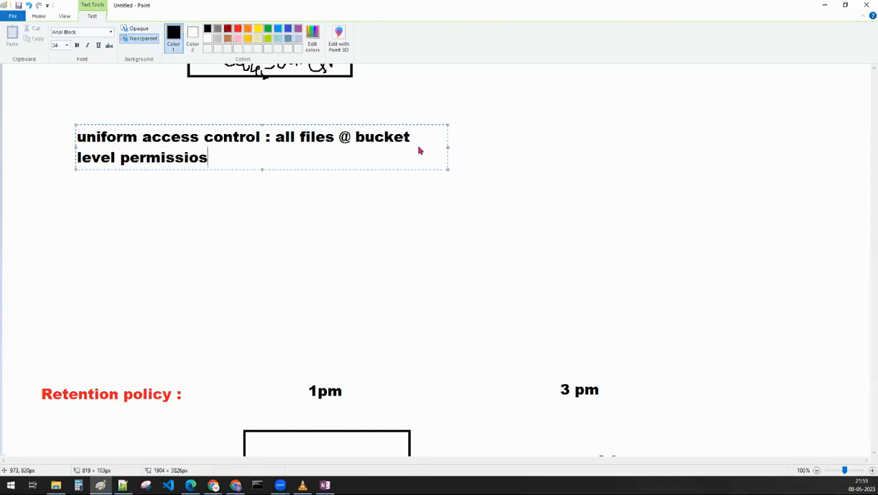
key("BackSpace")
type("ns")
left_click_drag(447, 147, 650, 156)
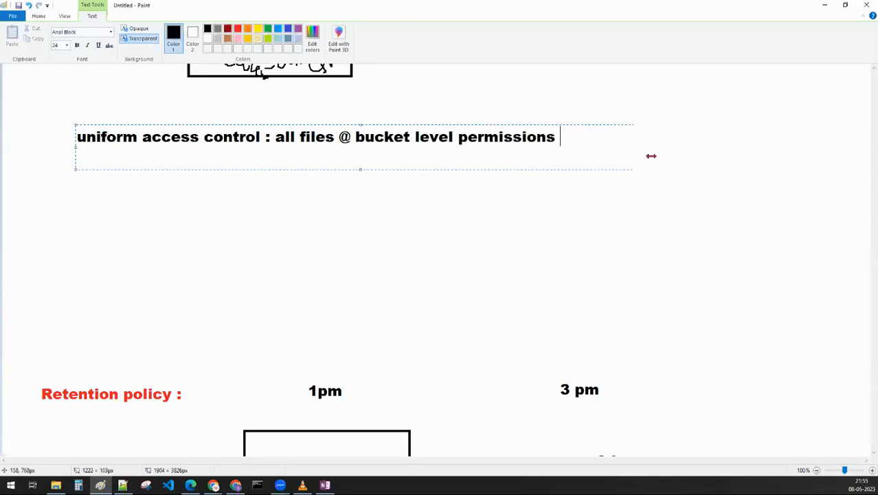
left_click_drag(575, 136, 274, 136)
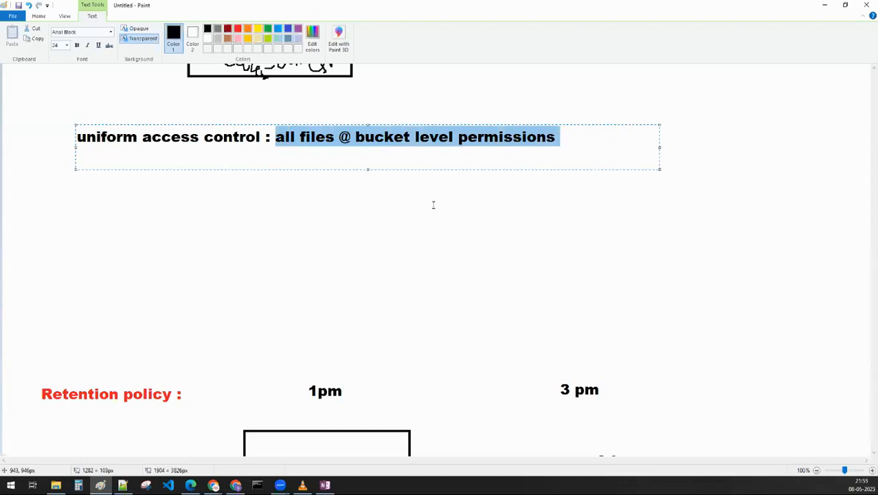
left_click_drag(260, 136, 77, 136)
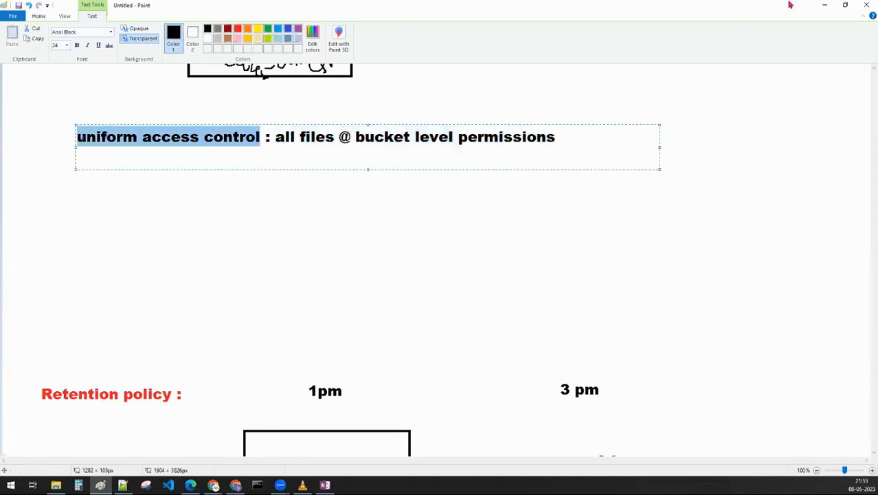
- Return to the browser, retry editing access to accommodation.csv, cancel it, and go back to the objects of pp_12345
left_click(824, 5)
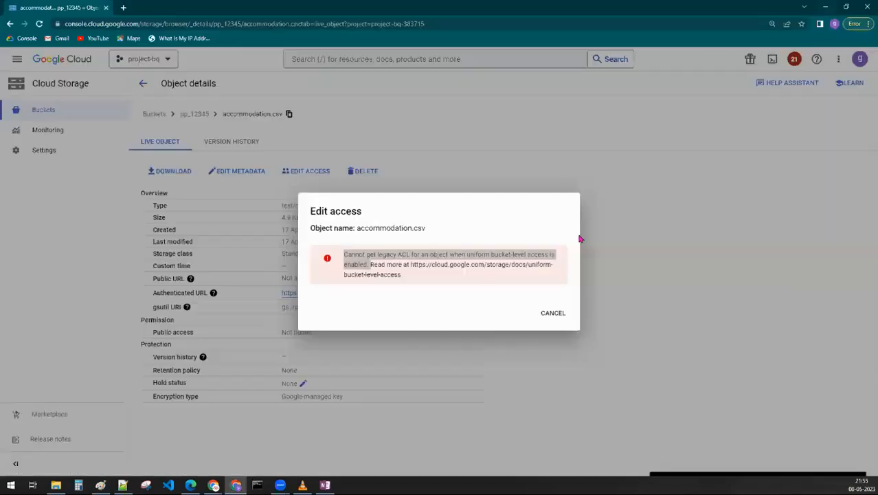
left_click(541, 313)
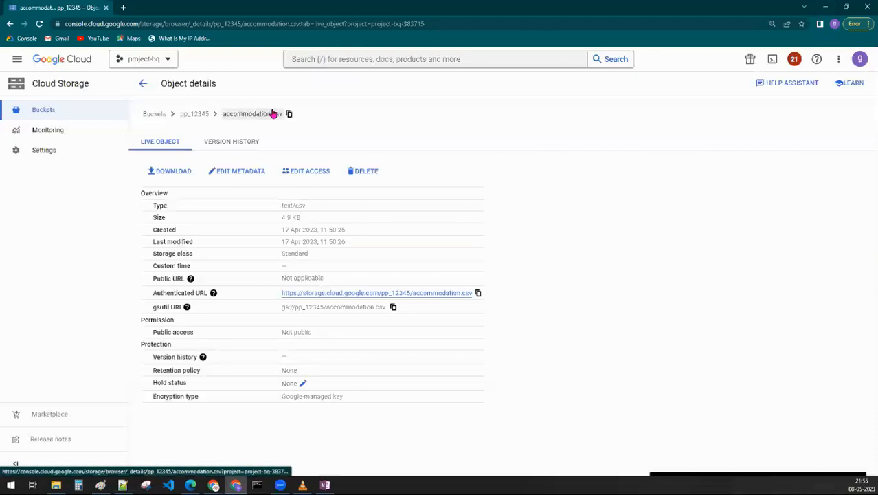
left_click(302, 172)
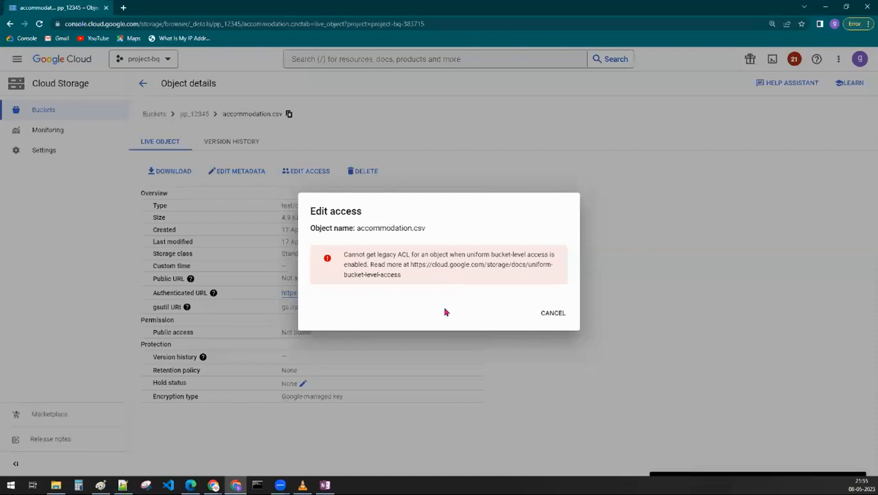
left_click(553, 313)
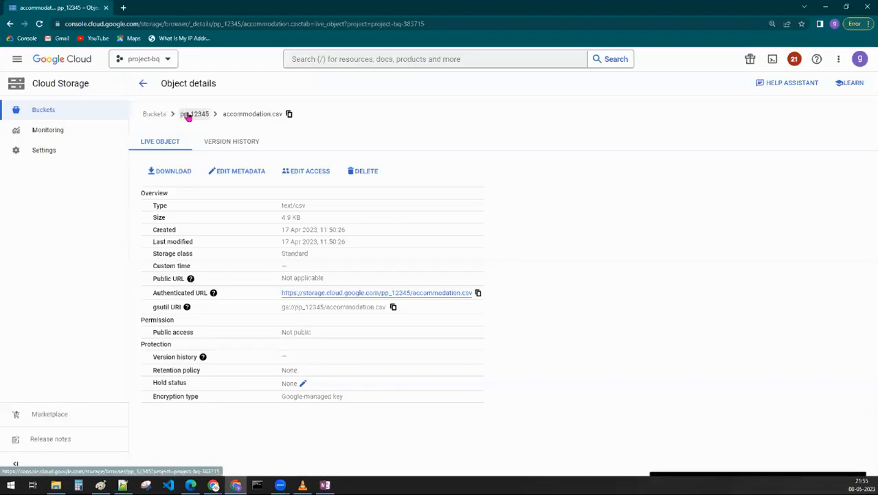
left_click(194, 113)
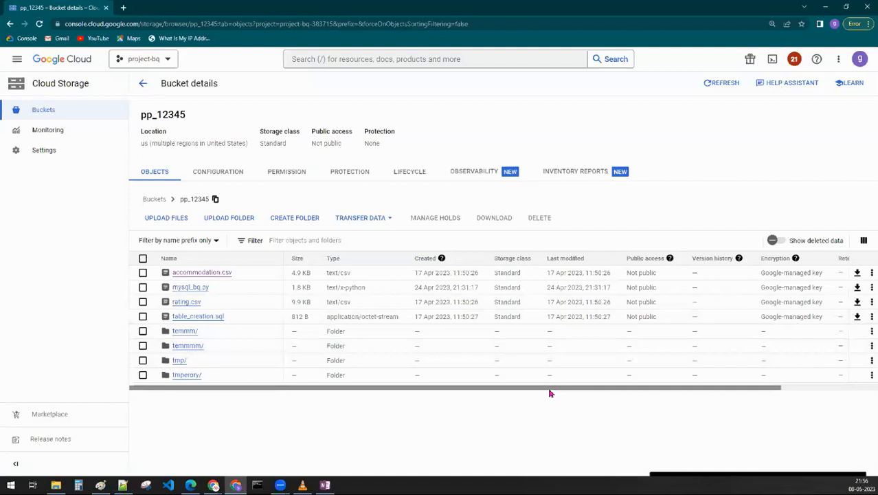
- Look over the object columns of pp_12345, return to the bucket list and open the fine-grained bucket bucket_test_01023
left_click_drag(560, 388, 750, 390)
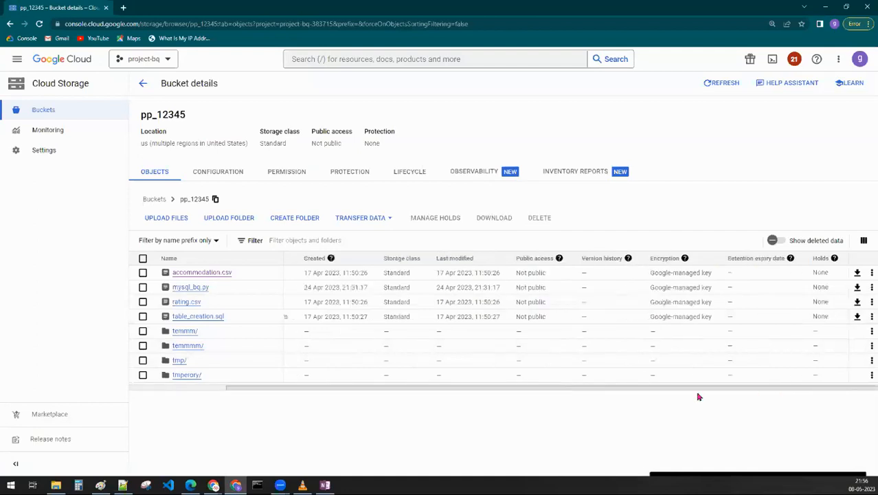
left_click_drag(696, 389, 409, 389)
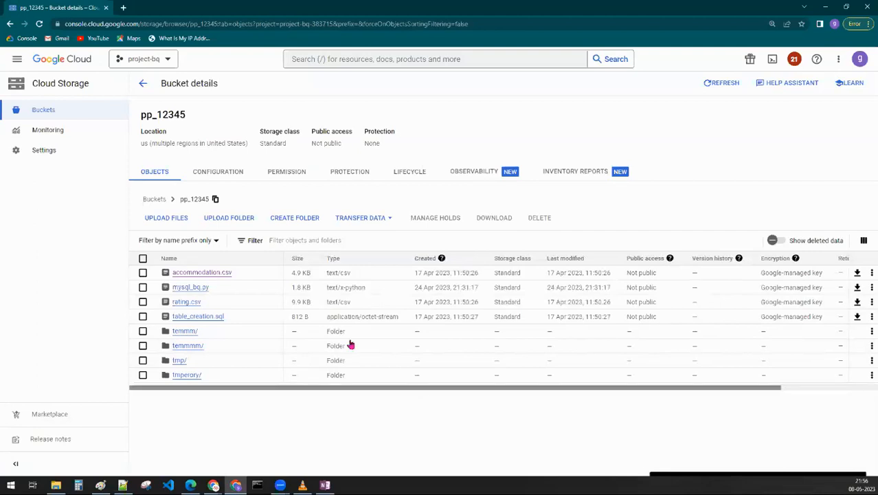
left_click(142, 84)
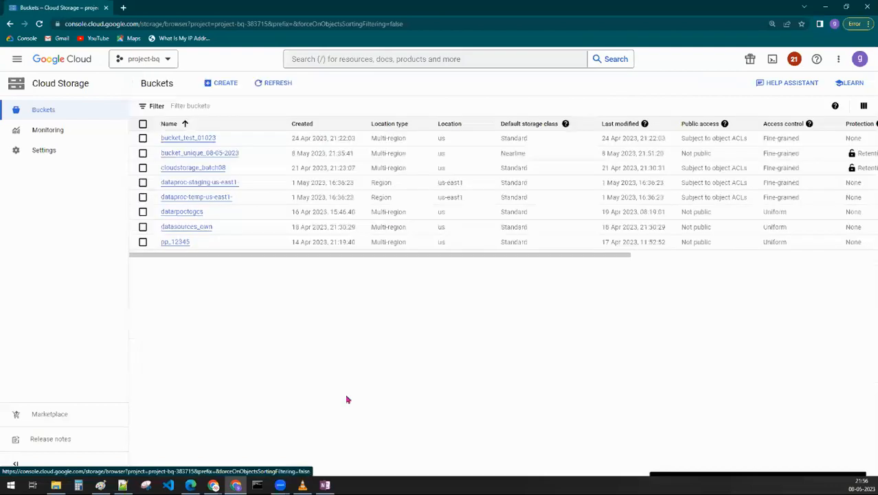
left_click(184, 137)
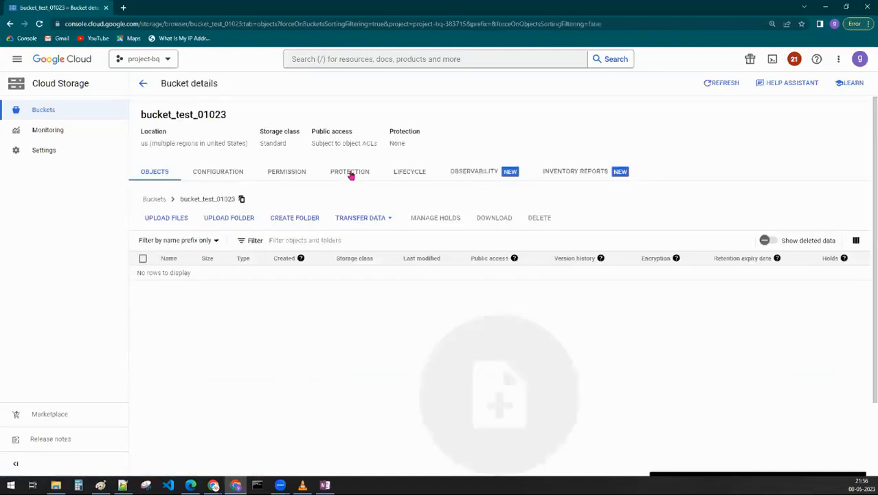
- Upload the local file assignment.py to bucket_test_01023 and refresh the object list
left_click(300, 172)
left_click(163, 218)
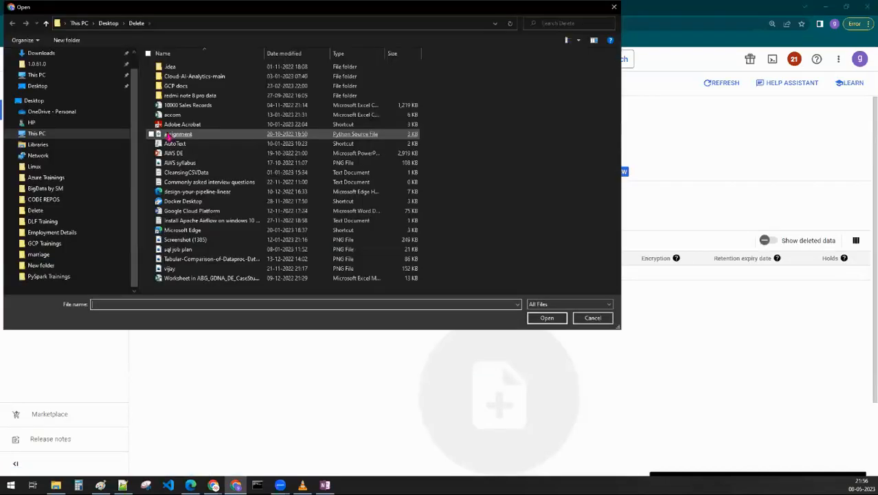
double_click(178, 134)
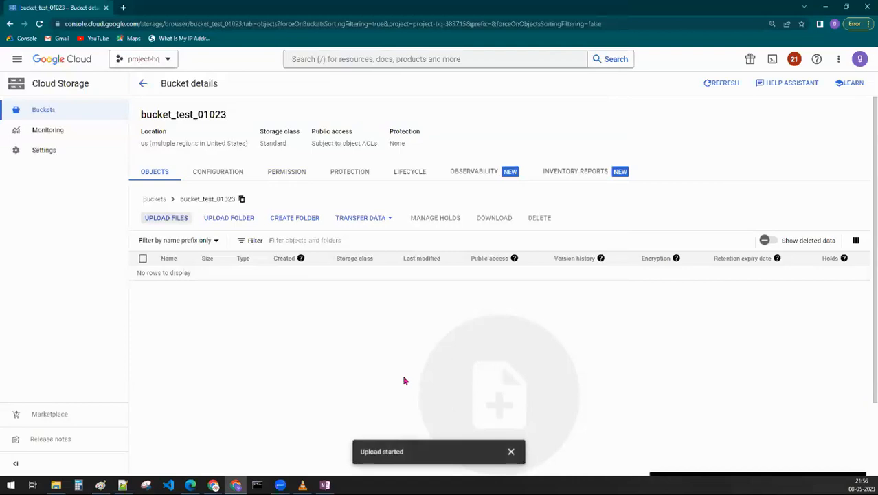
left_click(511, 451)
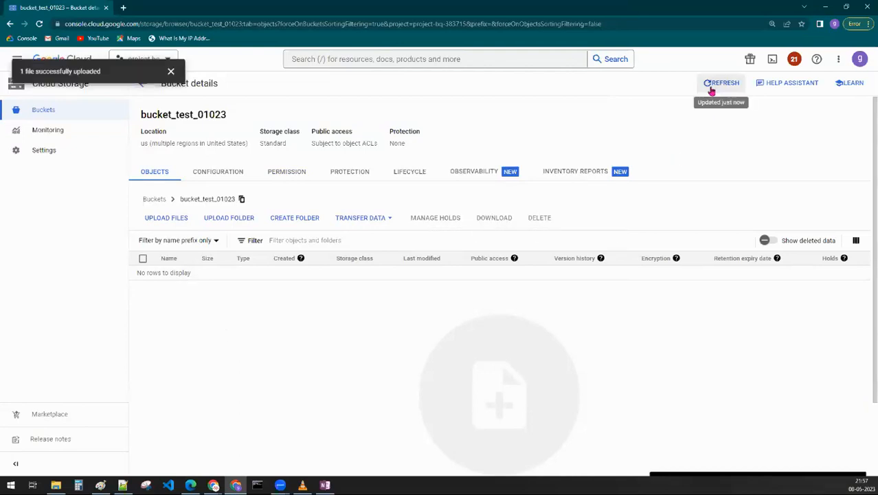
left_click(512, 450)
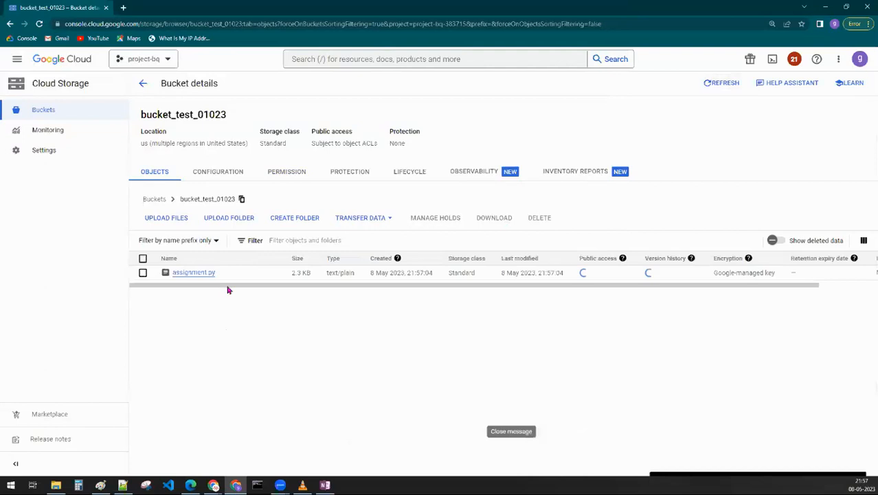
- Open assignment.py, review its object-level access entries without changing them, and return to the objects of bucket_test_01023
left_click(195, 273)
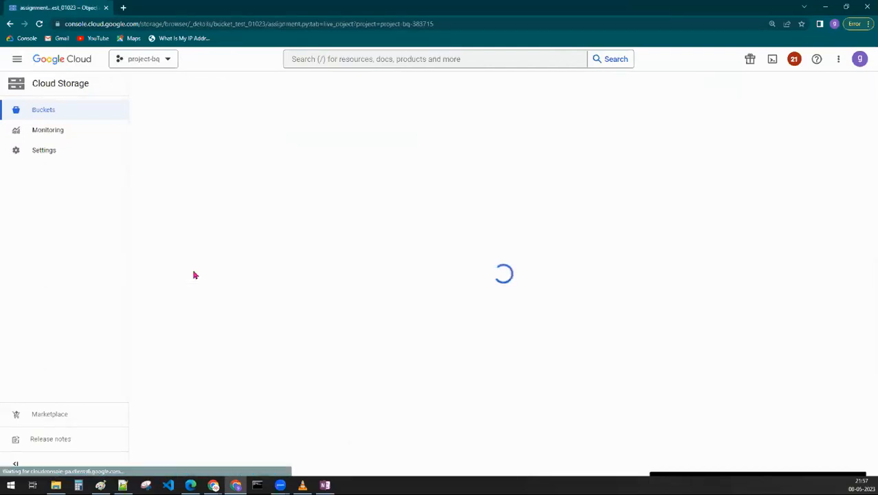
left_click(305, 177)
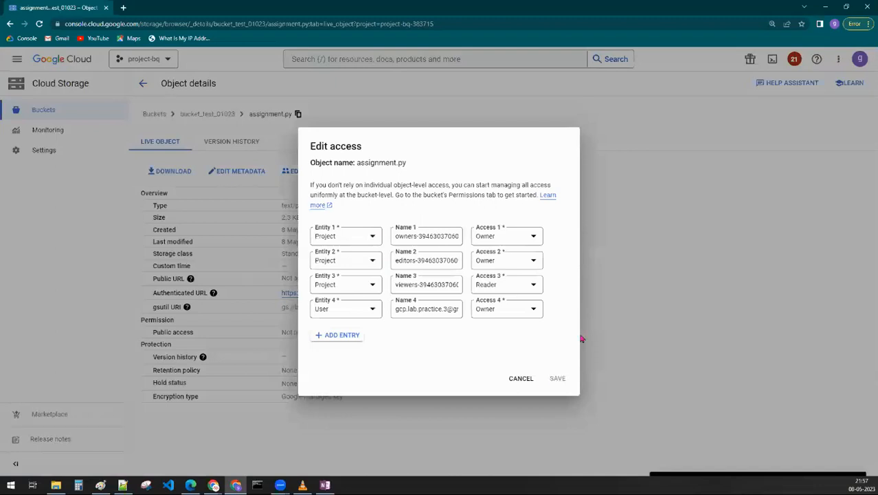
left_click(520, 379)
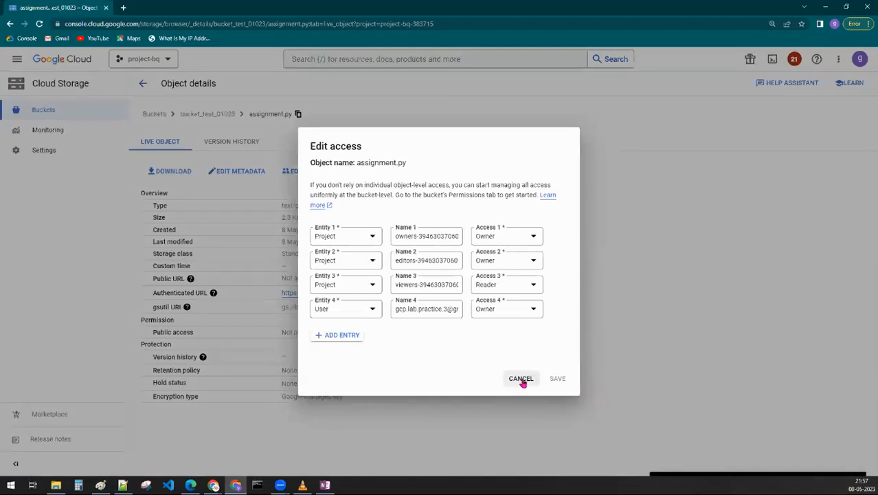
left_click(181, 114)
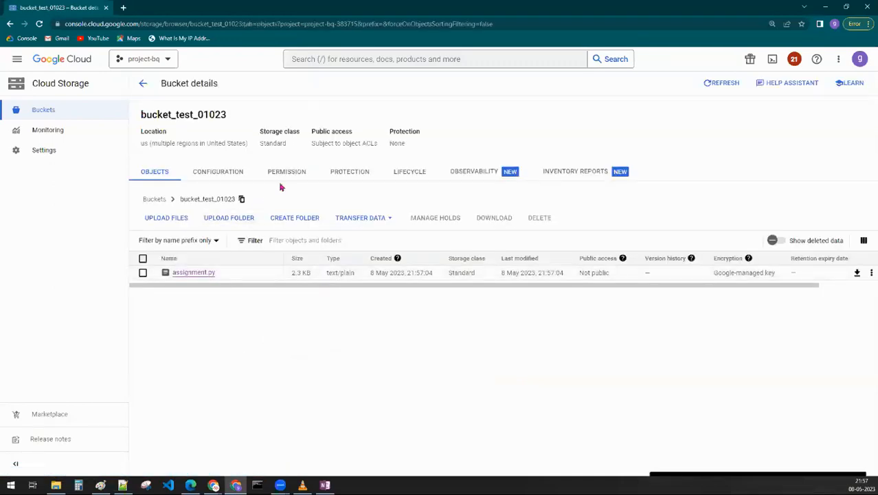
- Examine the public access, access control and principals in the permissions of bucket_test_01023, and switch away from this browser window
left_click(297, 173)
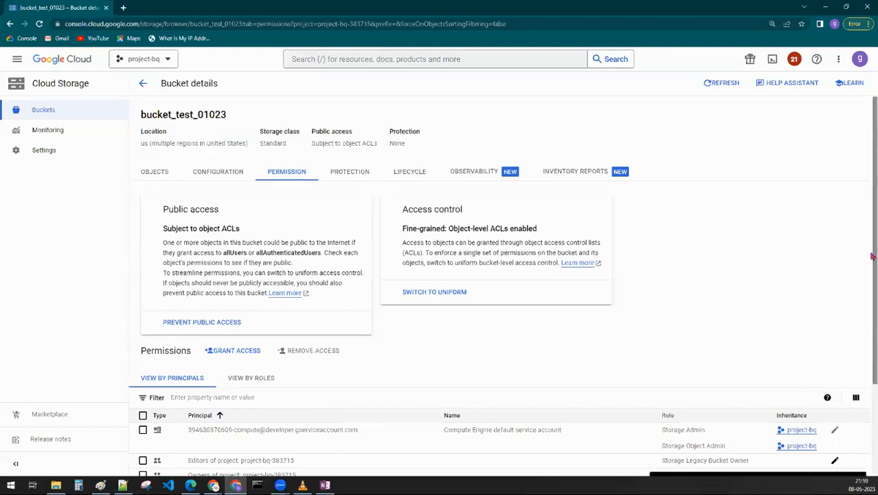
key("alt+Tab")
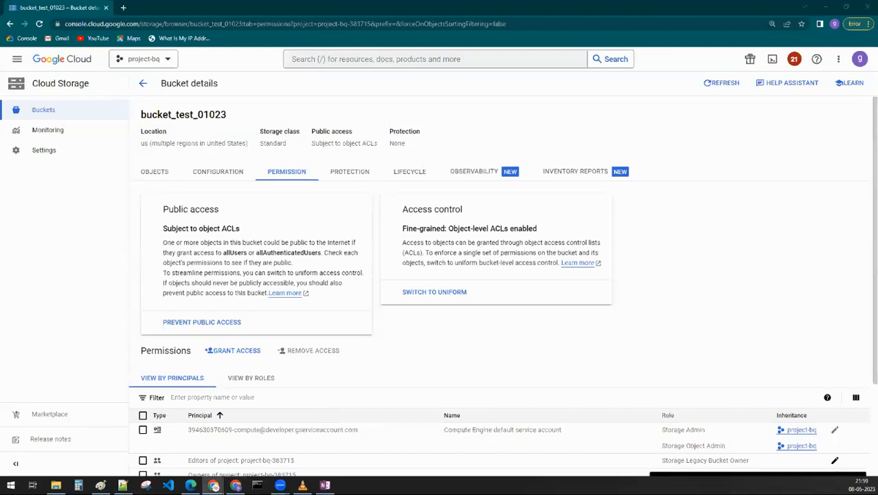